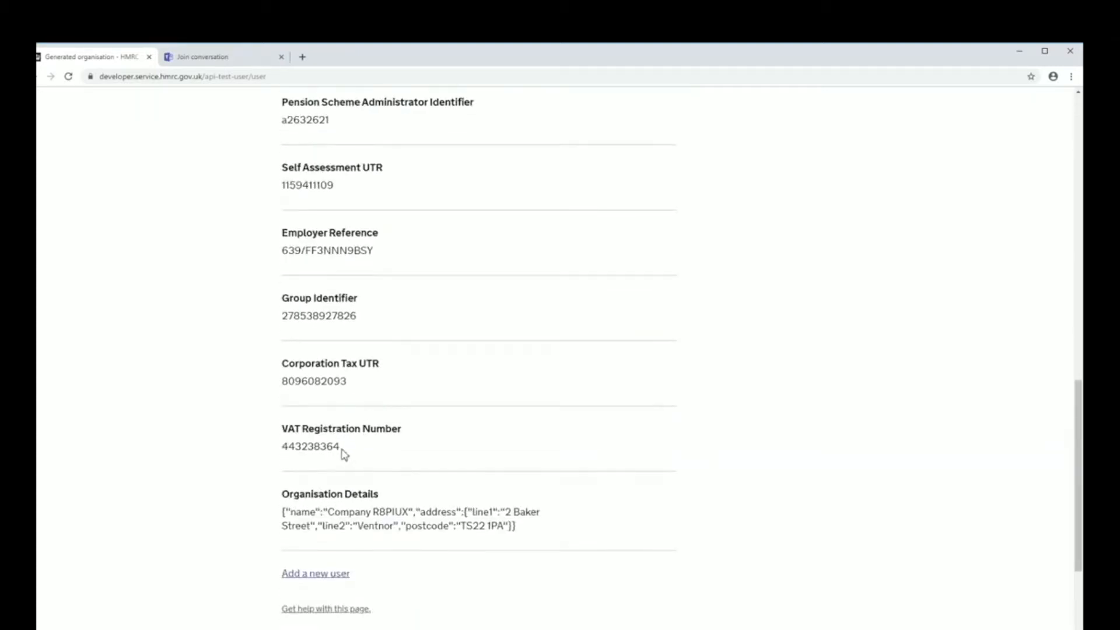
Copy the generated organisation's VAT registration number from the HMRC Developer Hub page and switch to the MTD application.
{"action": "left_click_drag", "start_coordinate": [340, 447], "coordinate": [287, 459]}
{"action": "key", "text": "ctrl+c"}
{"action": "scroll", "coordinate": [492, 293], "scroll_direction": "up", "scroll_amount": 1}
{"action": "scroll", "coordinate": [492, 294], "scroll_direction": "up", "scroll_amount": 15}
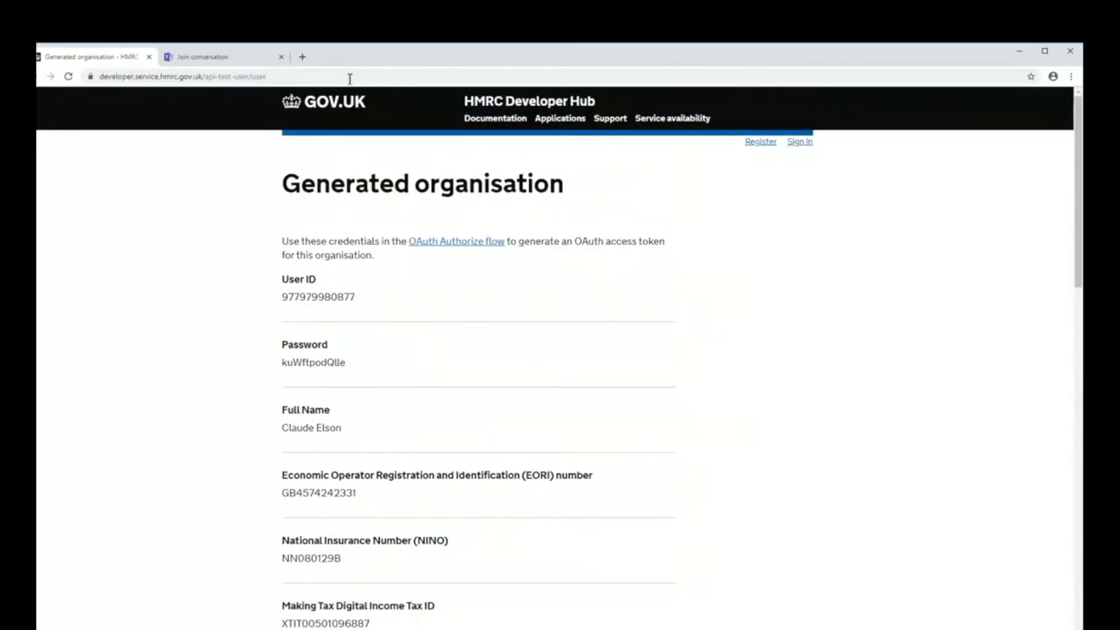
{"action": "left_click", "coordinate": [1053, 53]}
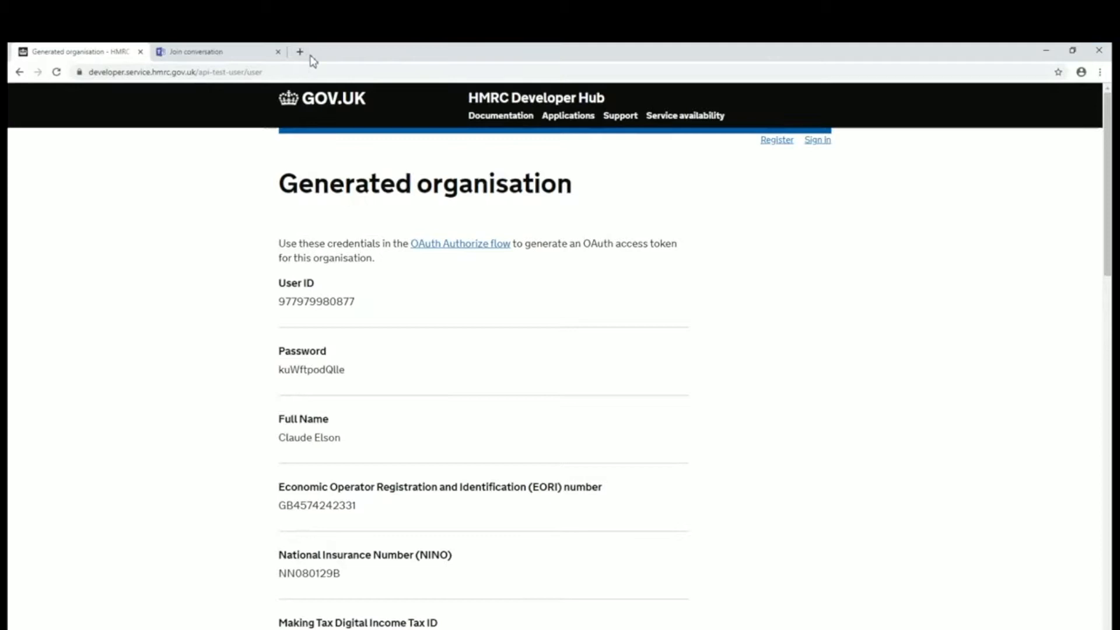
{"action": "left_click", "coordinate": [1073, 51]}
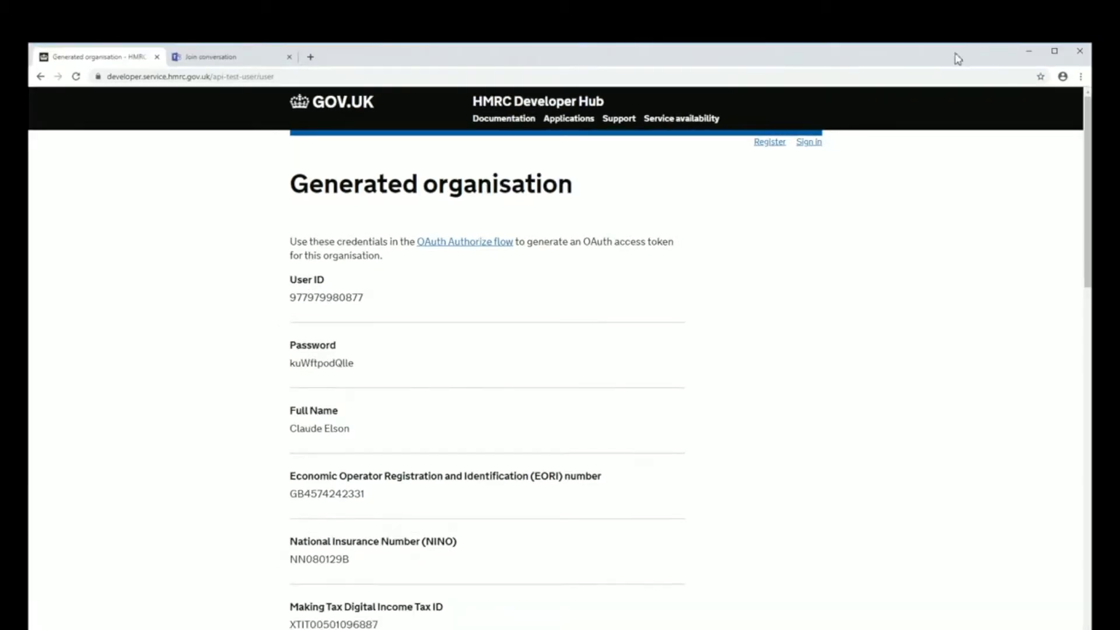
{"action": "left_click", "coordinate": [1031, 54]}
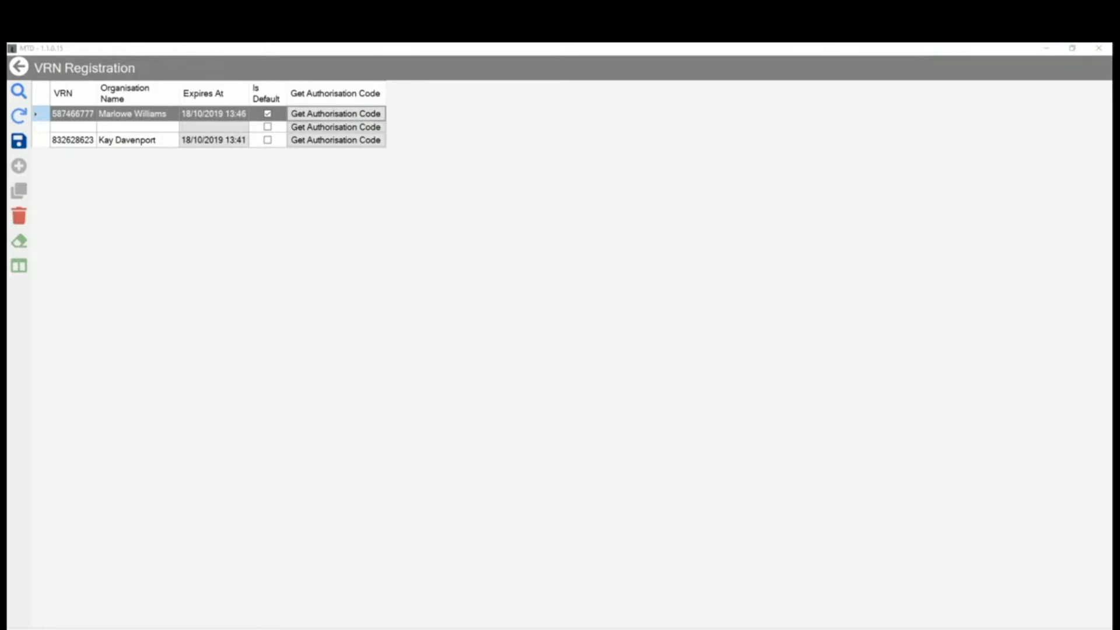
Fill the empty VRN Registration row with the test organisation's VAT registration number and full name, and save it.
{"action": "left_click", "coordinate": [67, 125]}
{"action": "left_click", "coordinate": [67, 128]}
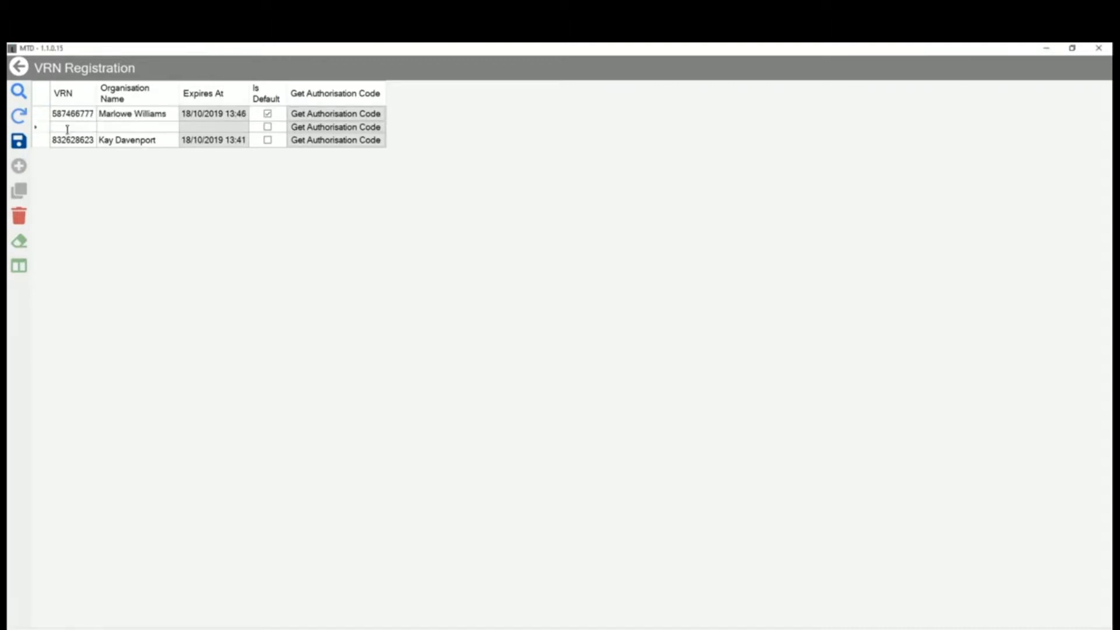
{"action": "key", "text": "ctrl+v"}
{"action": "key", "text": "Tab"}
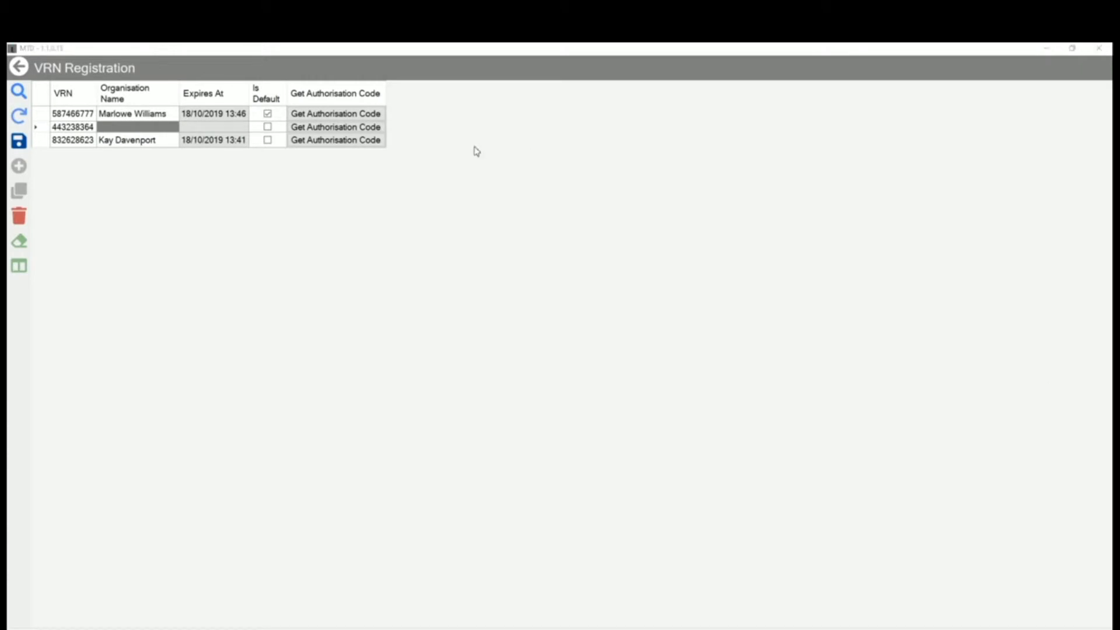
{"action": "left_click", "coordinate": [115, 127]}
{"action": "type", "text": "Claude Elson"}
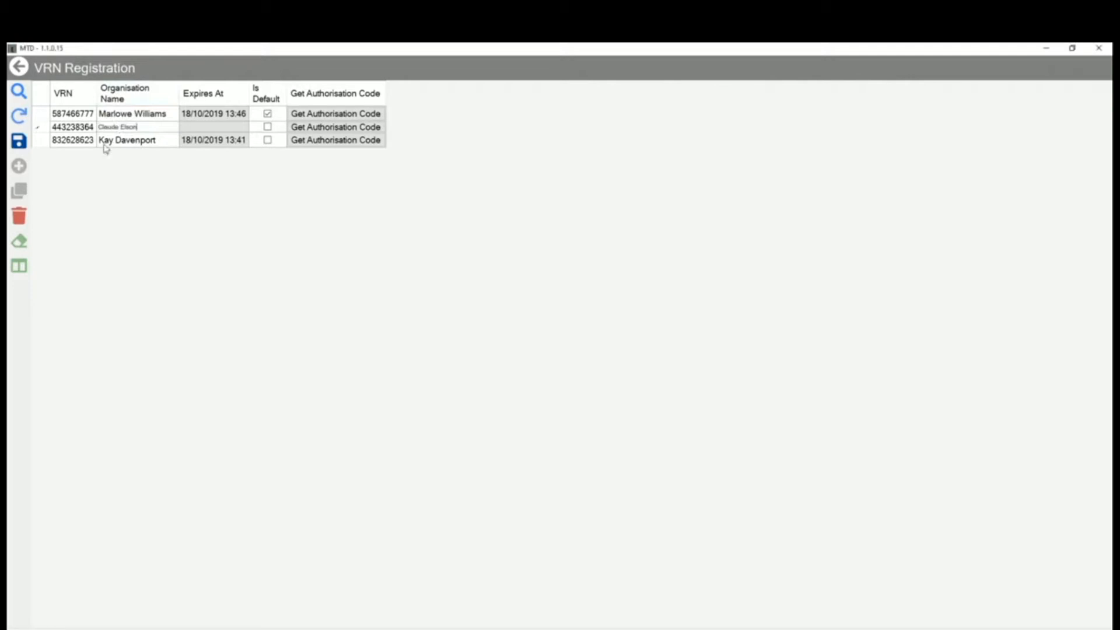
{"action": "left_click", "coordinate": [19, 142]}
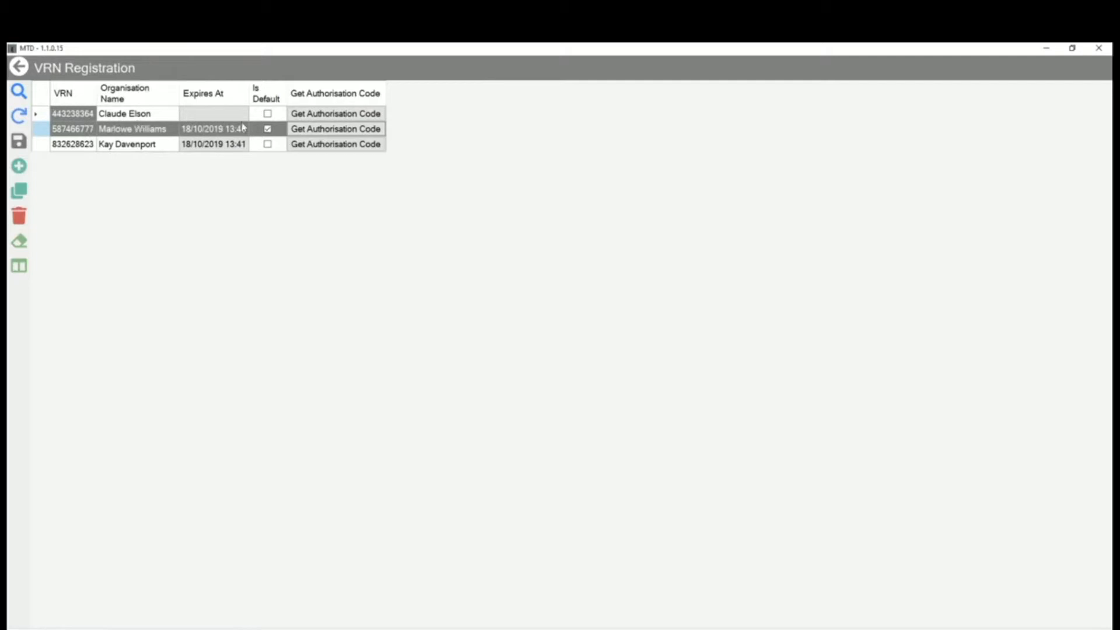
{"action": "left_click", "coordinate": [325, 115]}
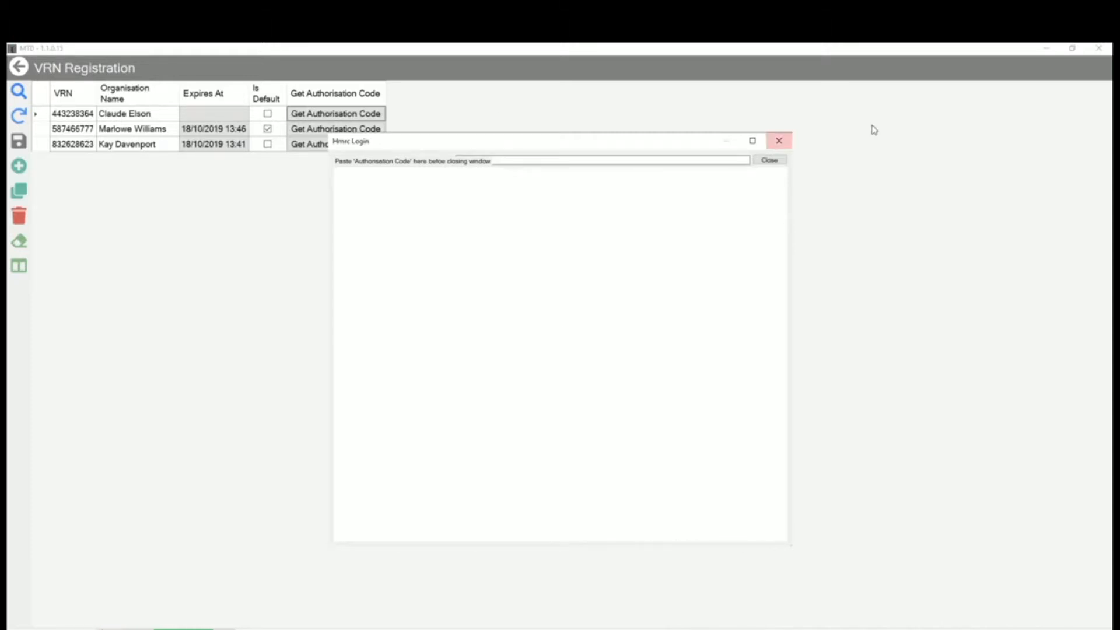
{"action": "left_click", "coordinate": [779, 141]}
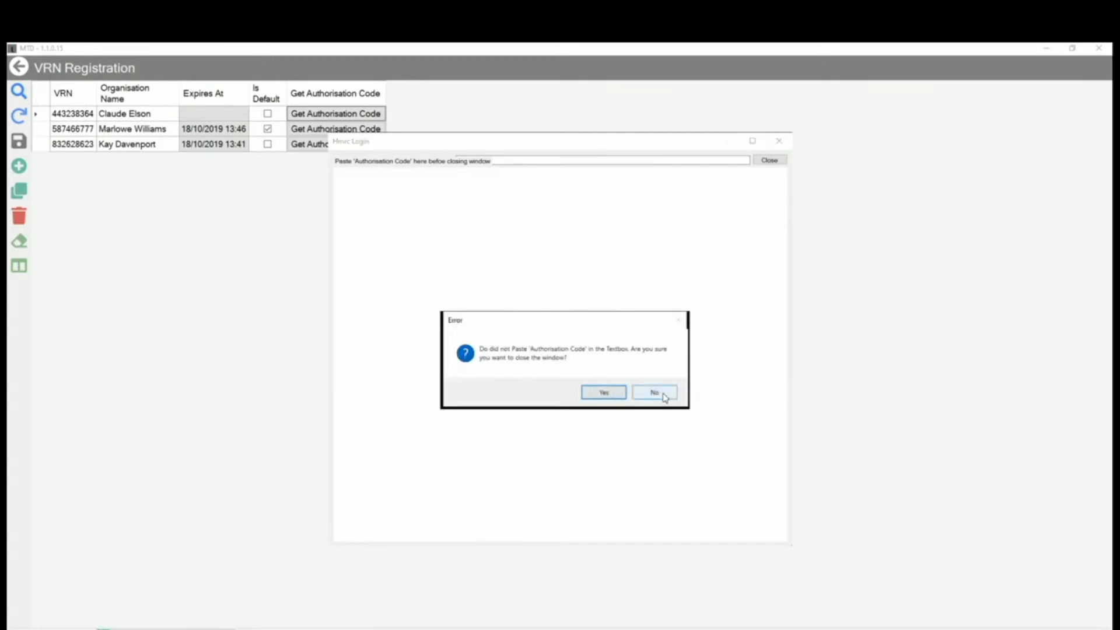
{"action": "left_click", "coordinate": [603, 395]}
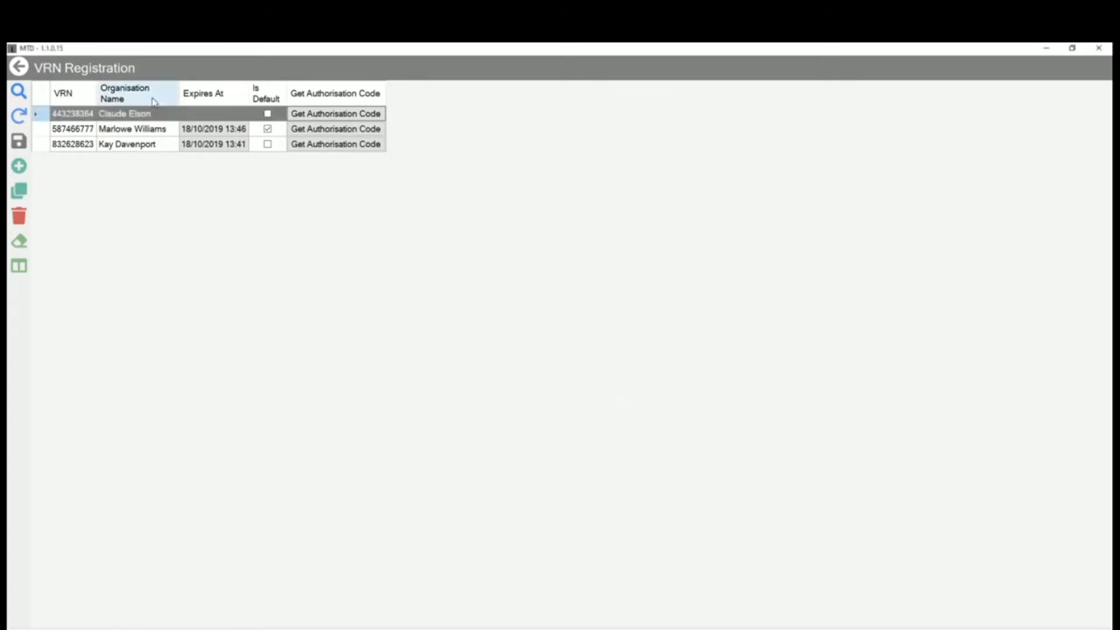
Request an authorisation code for the newly added VRN and continue through the HMRC authority notice to sign-in.
{"action": "left_click", "coordinate": [330, 117]}
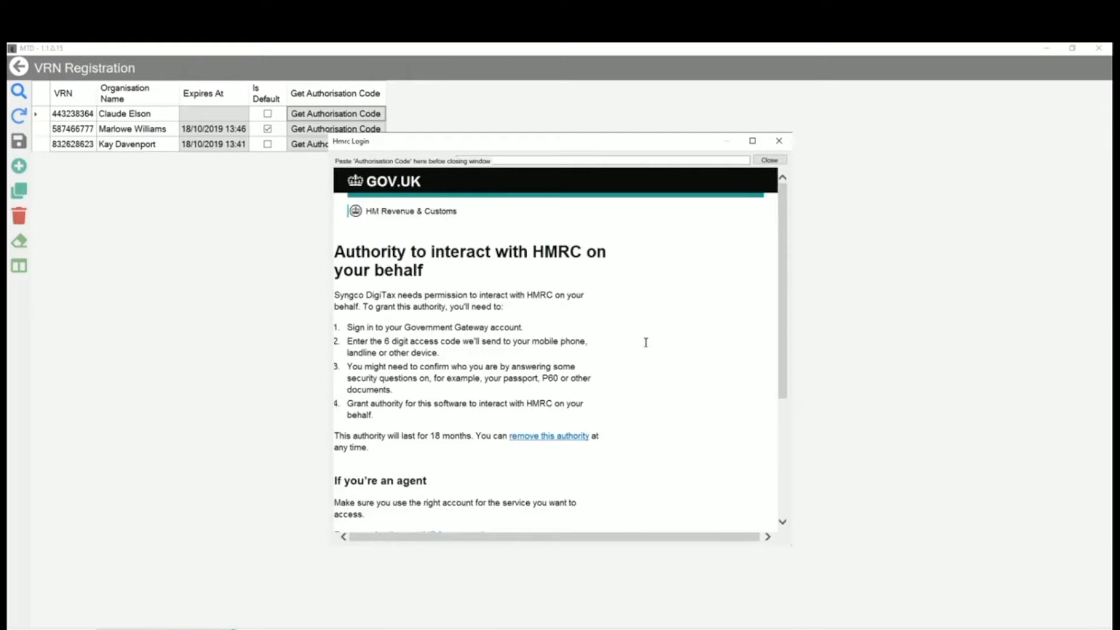
{"action": "scroll", "coordinate": [646, 343], "scroll_direction": "down", "scroll_amount": 5}
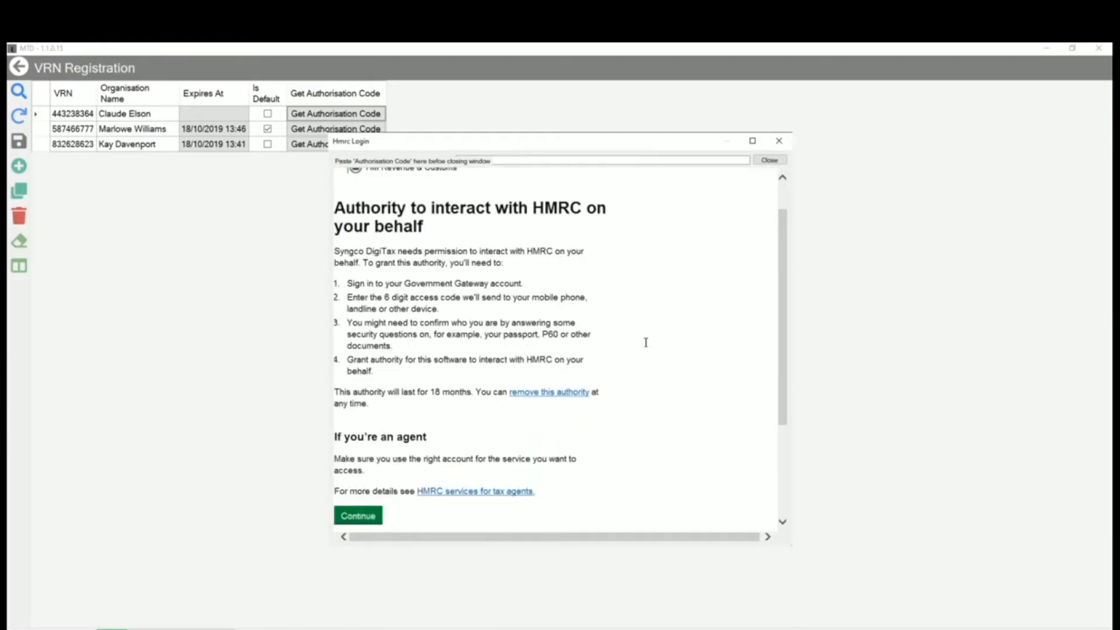
{"action": "scroll", "coordinate": [646, 342], "scroll_direction": "up", "scroll_amount": 1}
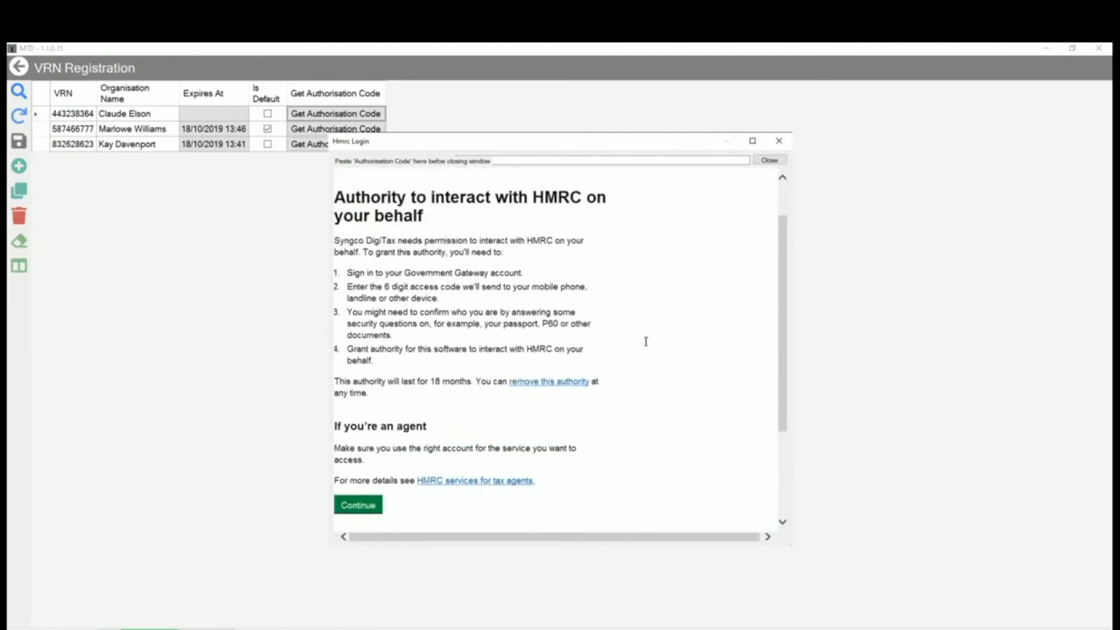
{"action": "left_click", "coordinate": [362, 507]}
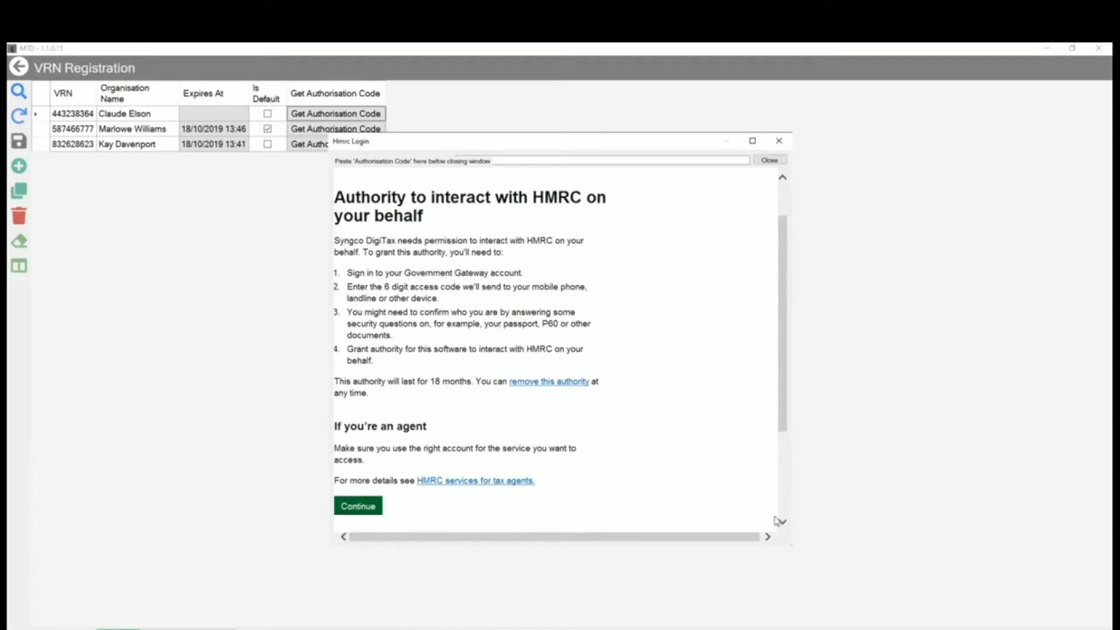
{"action": "left_click", "coordinate": [373, 506]}
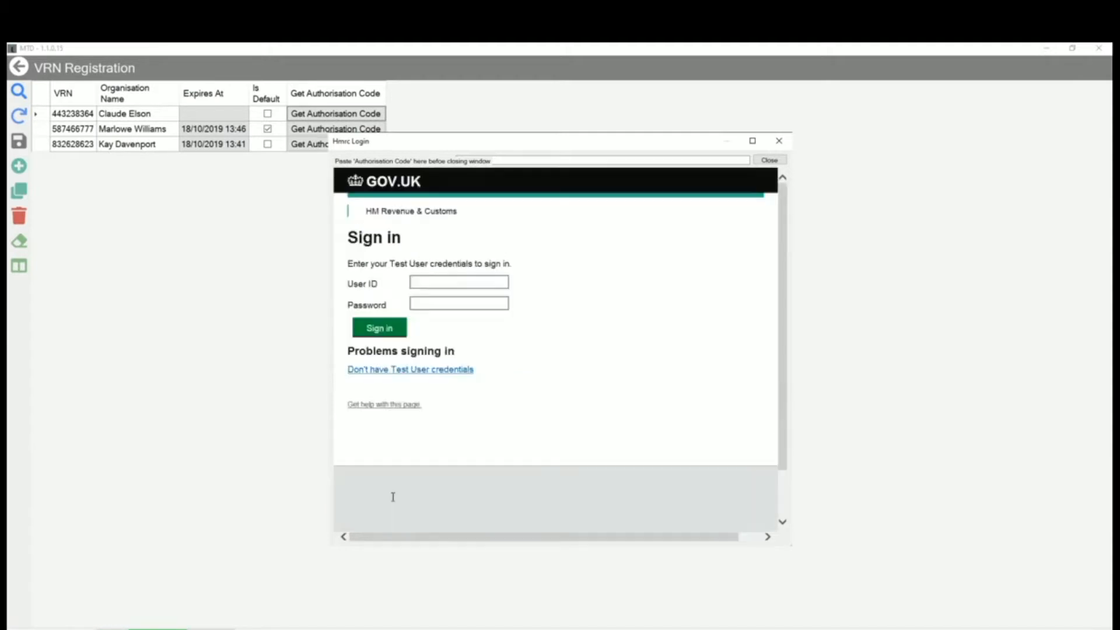
Sign in to HMRC with the test organisation's user ID and password.
{"action": "left_click", "coordinate": [425, 284]}
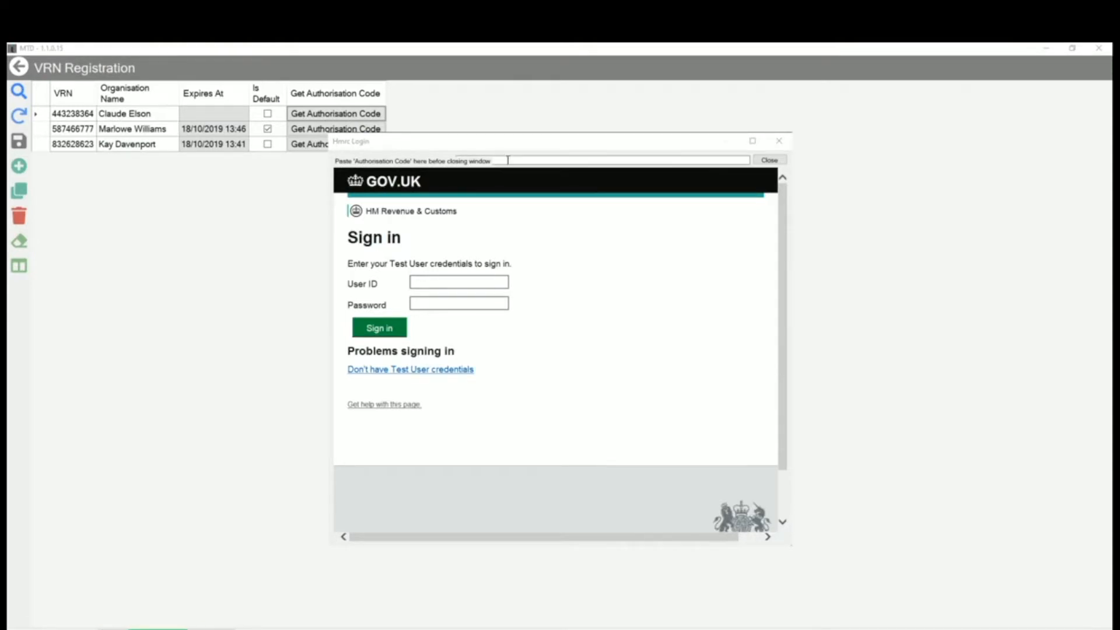
{"action": "key", "text": "alt+Tab"}
{"action": "key", "text": "ctrl+v"}
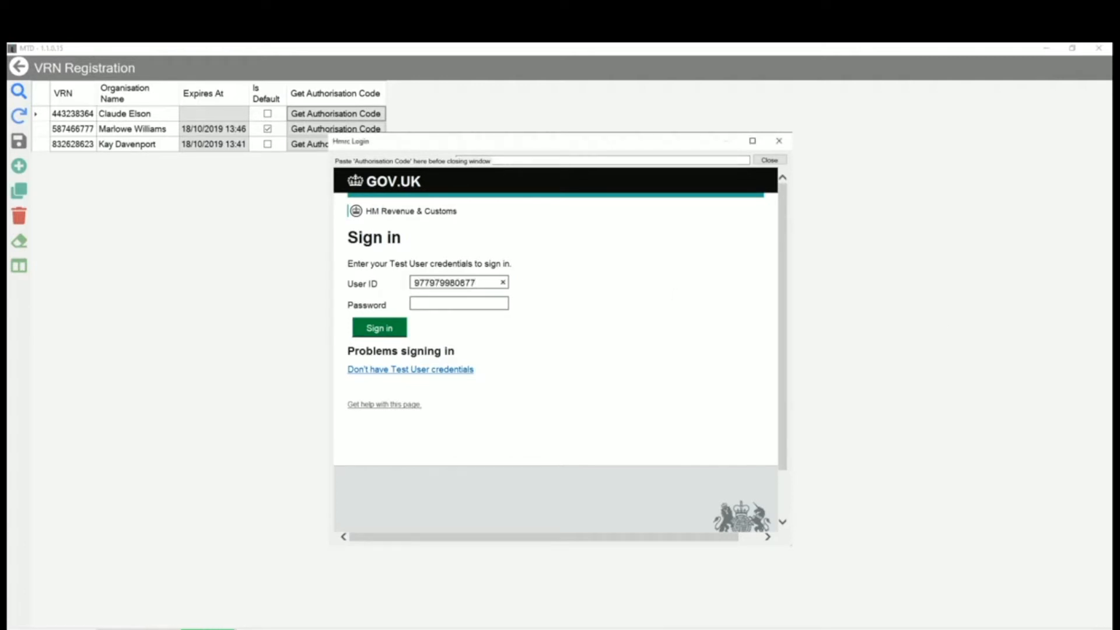
{"action": "key", "text": "alt+Tab"}
{"action": "left_click", "coordinate": [425, 304]}
{"action": "key", "text": "ctrl+v"}
{"action": "key", "text": "Return"}
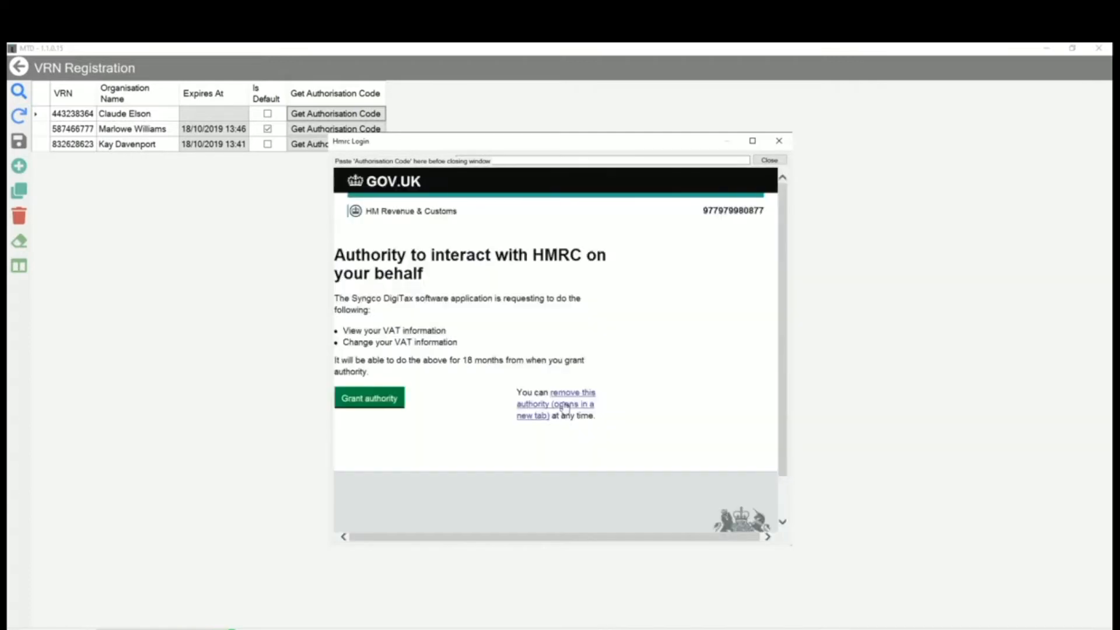
Grant Syngco DigiTax authority and paste the issued authorisation code into the HMRC login window before closing it.
{"action": "left_click", "coordinate": [392, 397]}
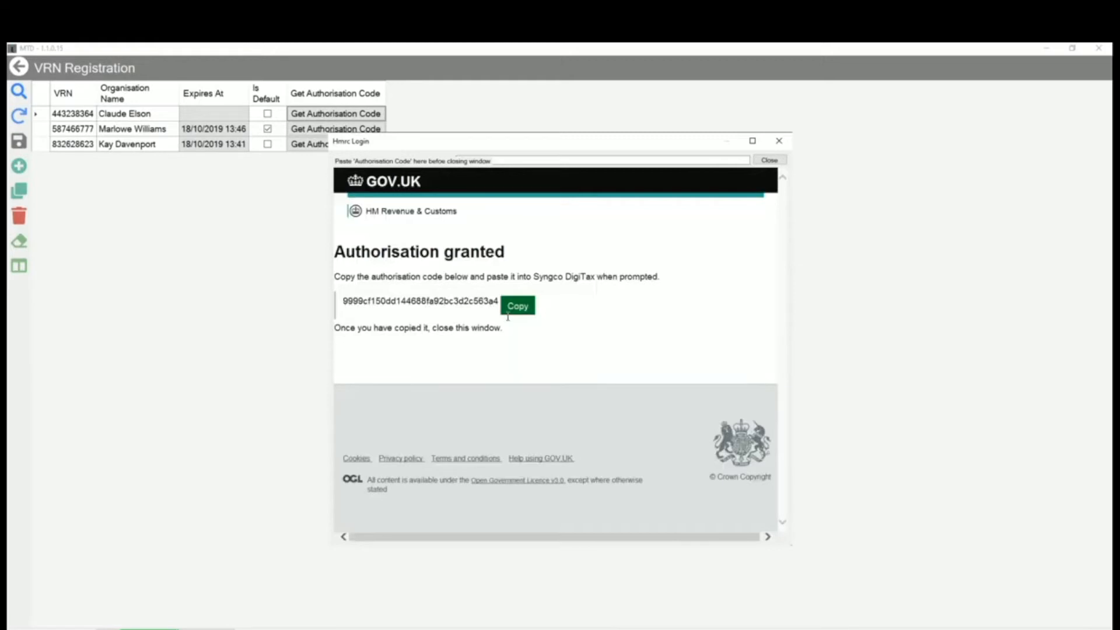
{"action": "left_click", "coordinate": [519, 307]}
{"action": "left_click", "coordinate": [502, 160]}
{"action": "key", "text": "ctrl+v"}
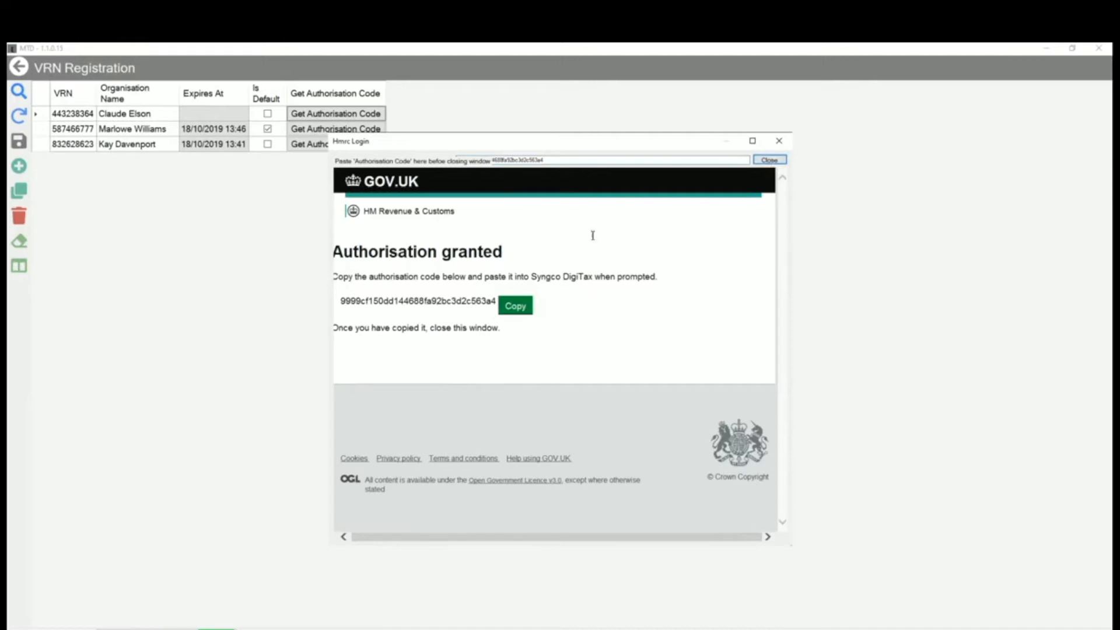
{"action": "left_click", "coordinate": [770, 160]}
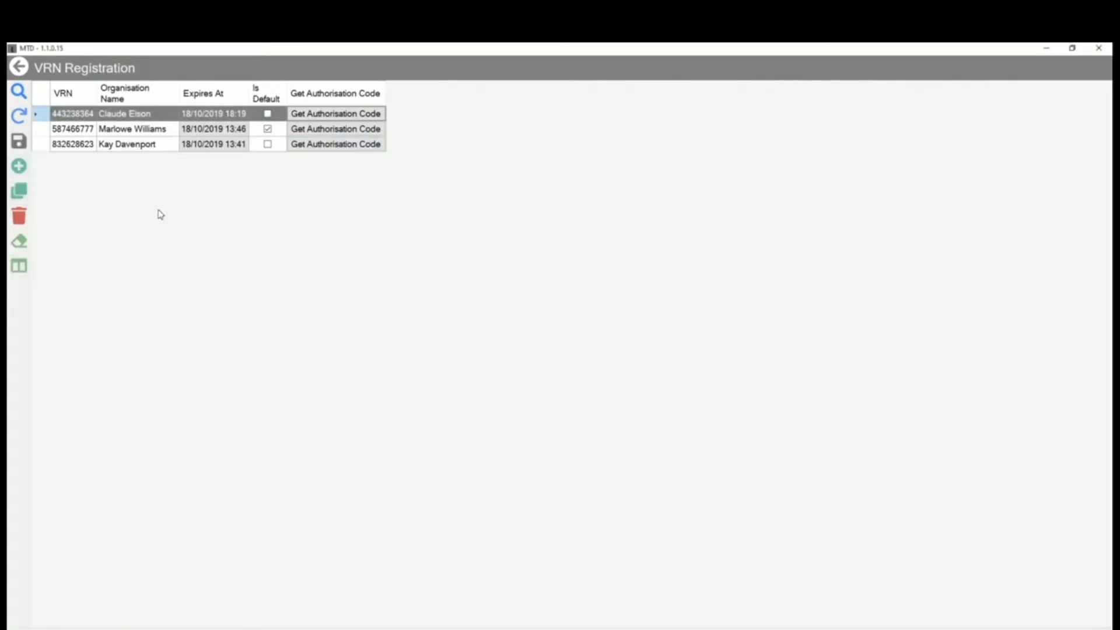
Make the newly authorised VRN the default instead of the previous one, save, and leave VRN Registration.
{"action": "left_click", "coordinate": [267, 114]}
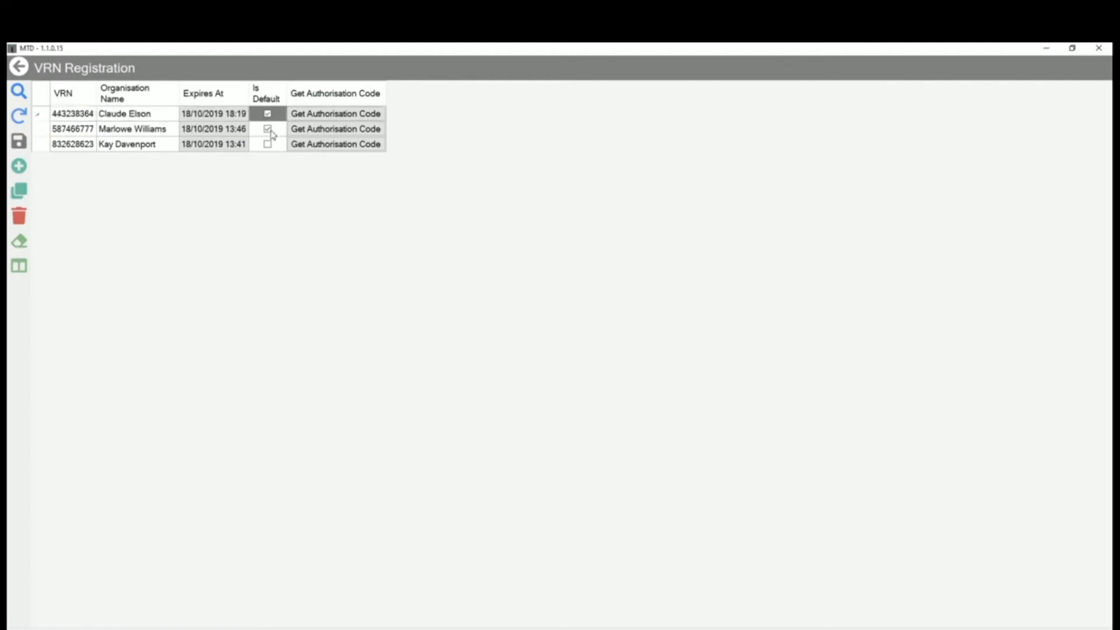
{"action": "left_click", "coordinate": [269, 130]}
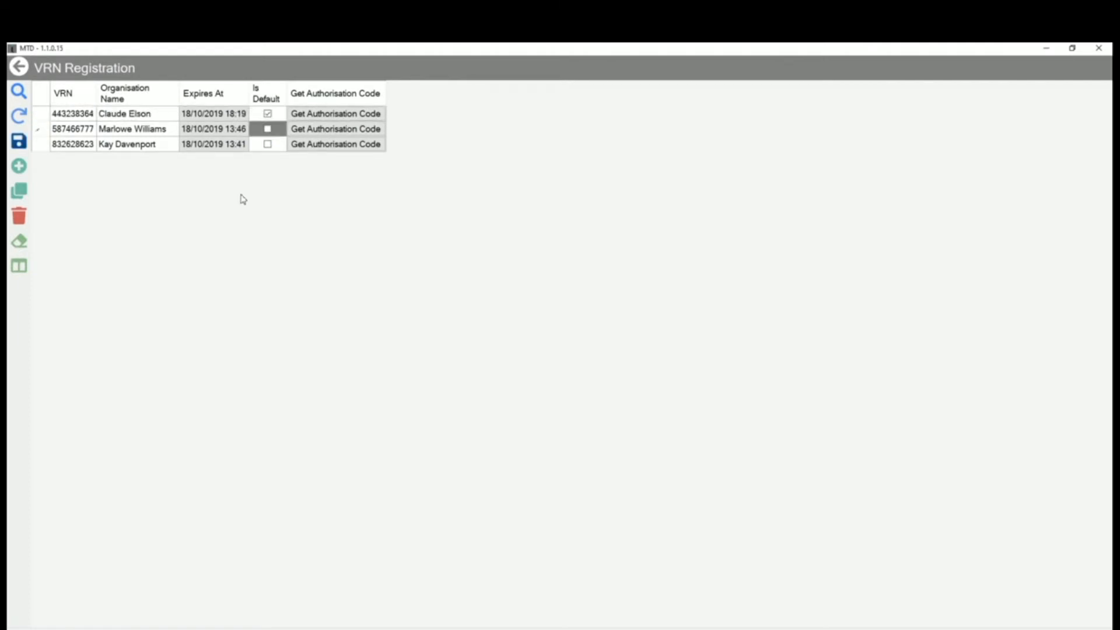
{"action": "left_click", "coordinate": [22, 147]}
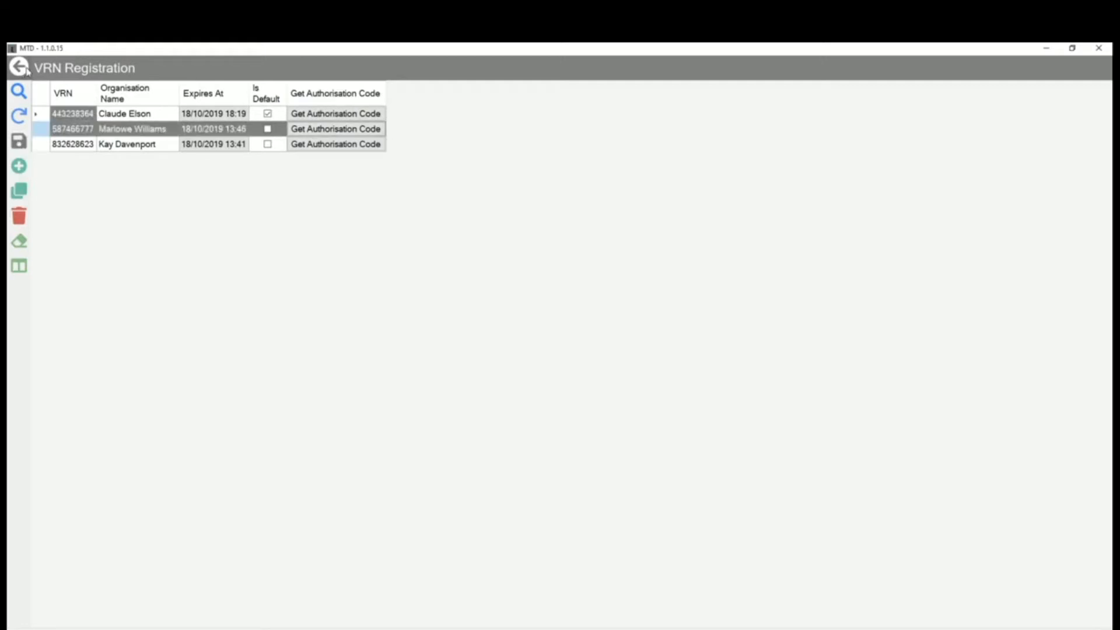
{"action": "left_click", "coordinate": [19, 68]}
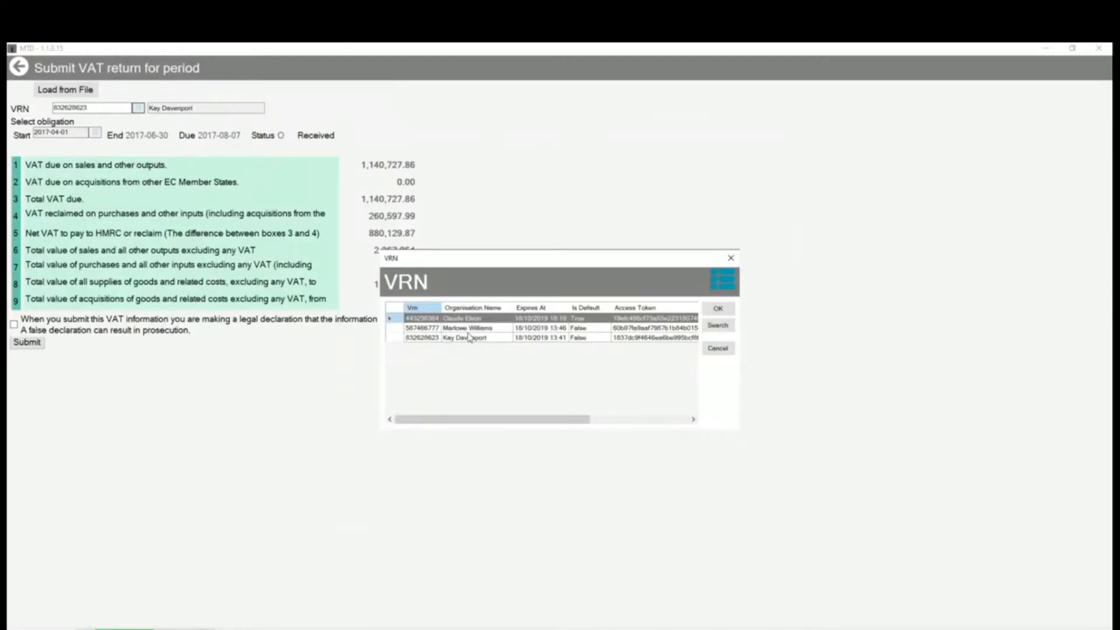
Choose the newly registered VRN for the VAT return and load the FBM_M3BE15_UK_Out_VATReport_TAX100_1 XML file.
{"action": "left_click", "coordinate": [719, 308]}
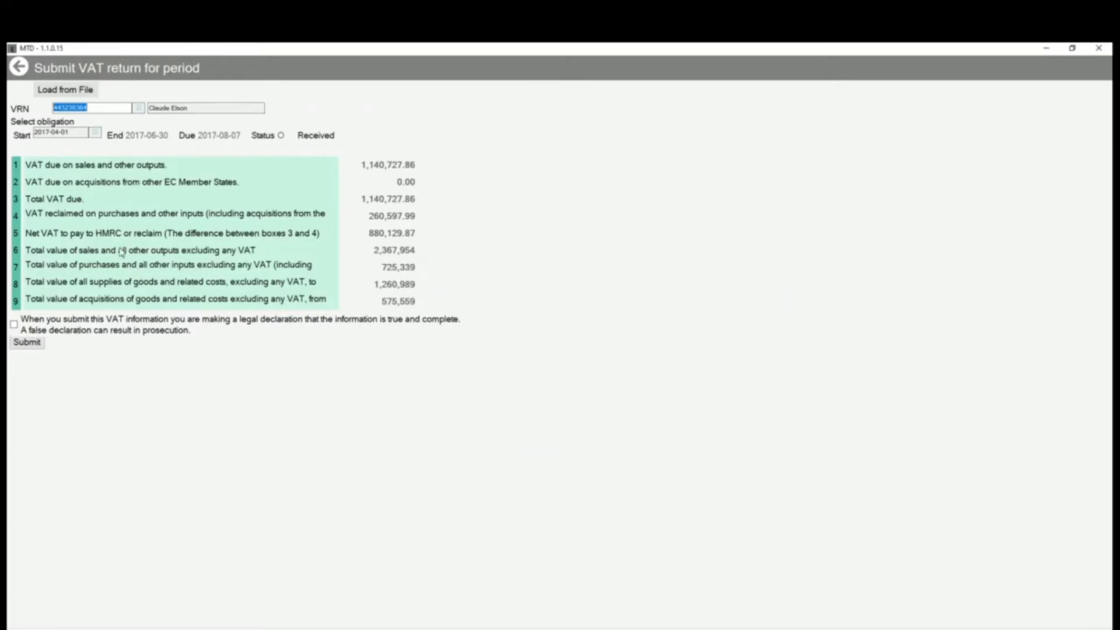
{"action": "left_click", "coordinate": [59, 92]}
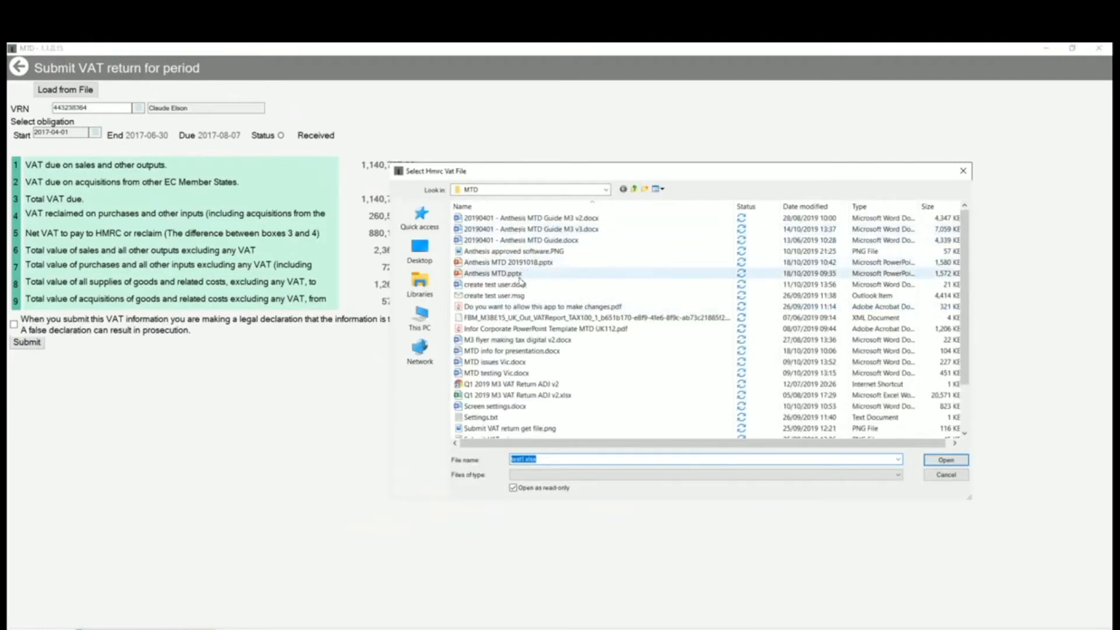
{"action": "left_click", "coordinate": [541, 319]}
{"action": "left_click", "coordinate": [941, 461]}
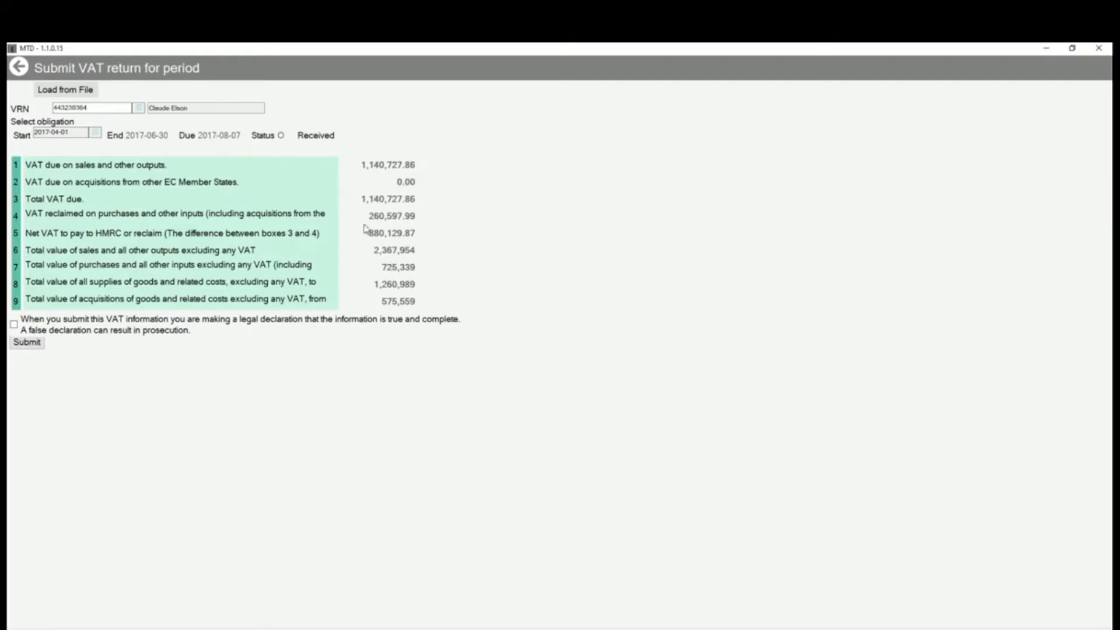
Submit the VAT return for the obligation starting 01/01/2017 with the legal declaration accepted.
{"action": "left_click", "coordinate": [95, 134]}
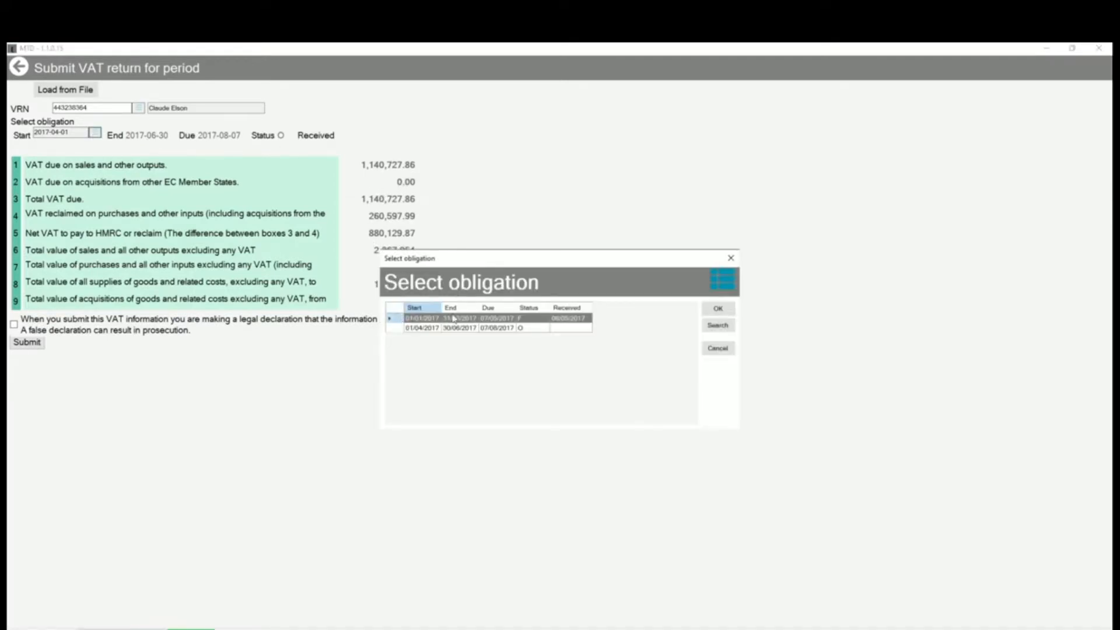
{"action": "left_click", "coordinate": [721, 308]}
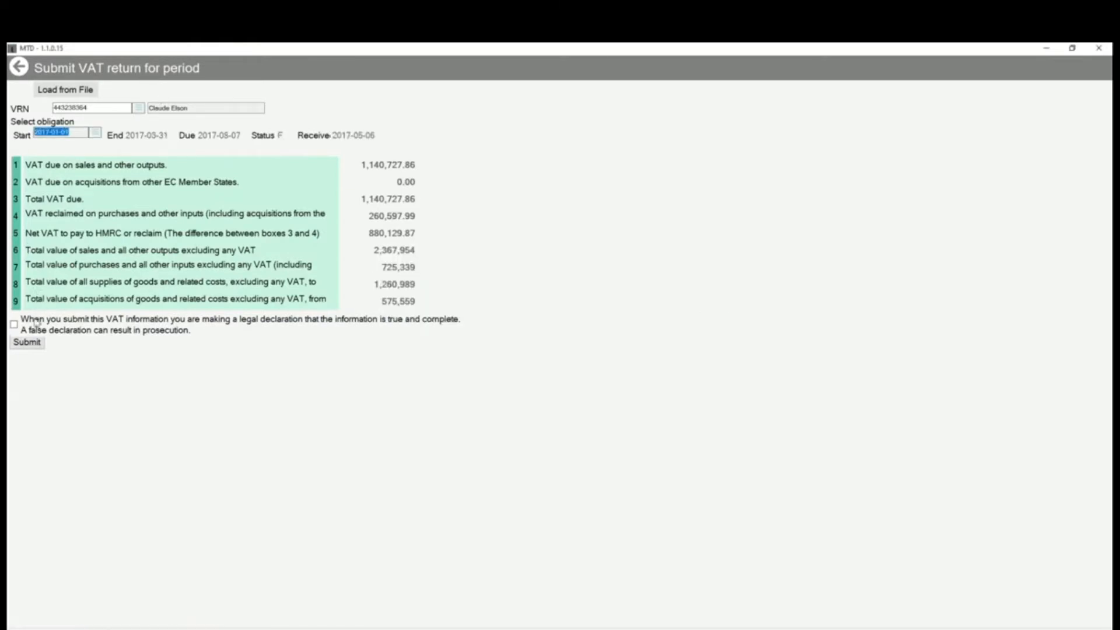
{"action": "left_click", "coordinate": [14, 325]}
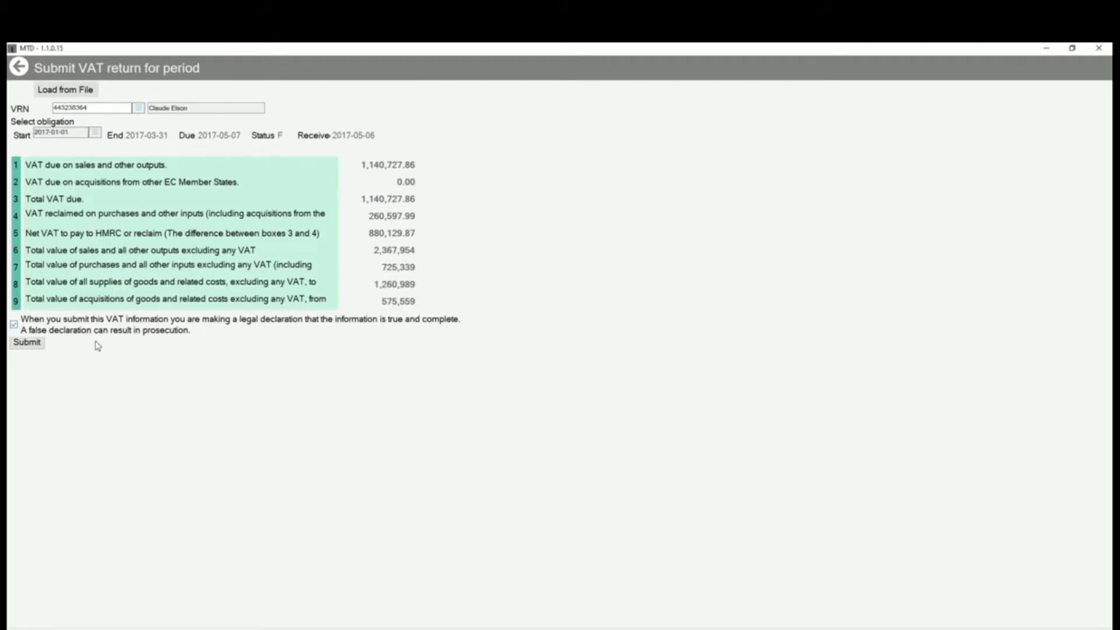
{"action": "left_click", "coordinate": [36, 342]}
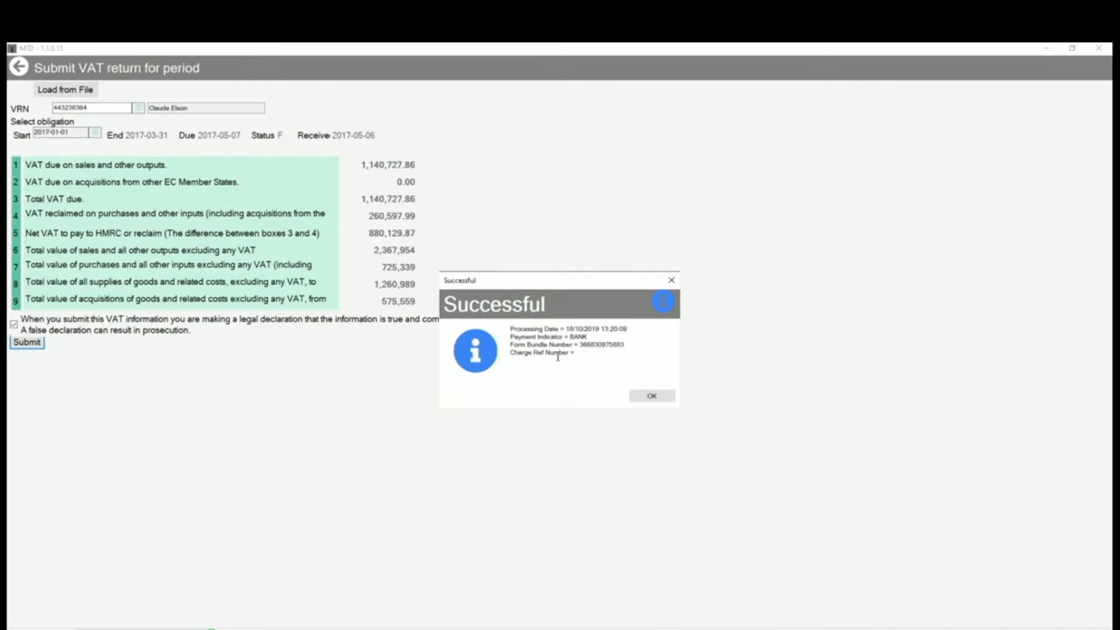
{"action": "left_click", "coordinate": [653, 397]}
Leave the VAT submission form and open View VAT Returns.
{"action": "left_click", "coordinate": [18, 65]}
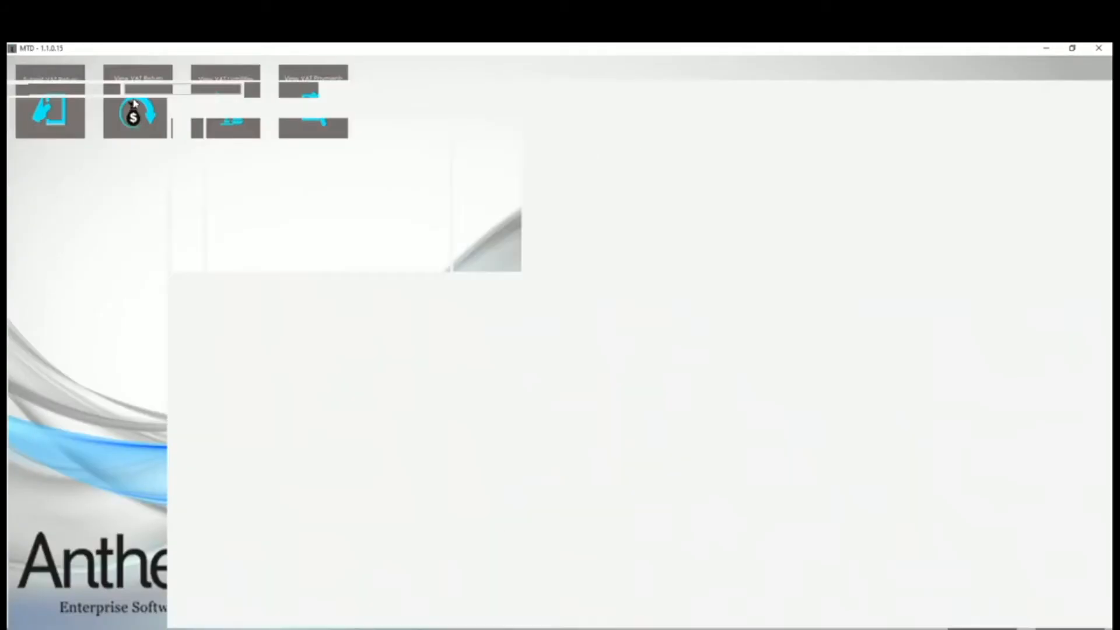
{"action": "left_click", "coordinate": [137, 112]}
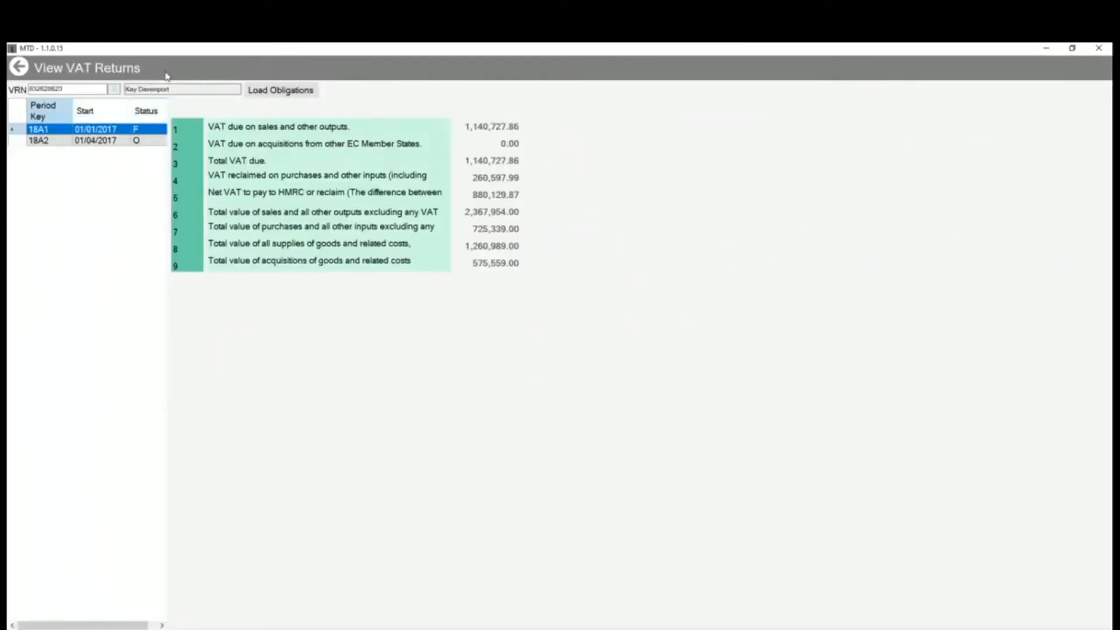
Select the default VRN in the VAT returns view and load its obligations.
{"action": "left_click", "coordinate": [113, 88]}
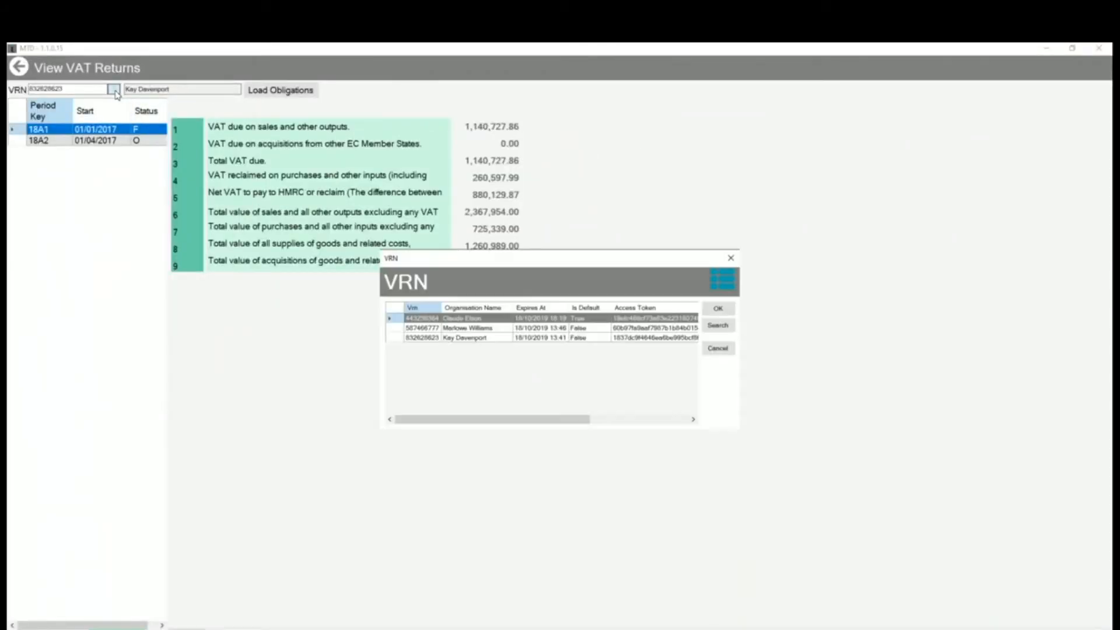
{"action": "left_click", "coordinate": [476, 320]}
{"action": "left_click", "coordinate": [718, 309]}
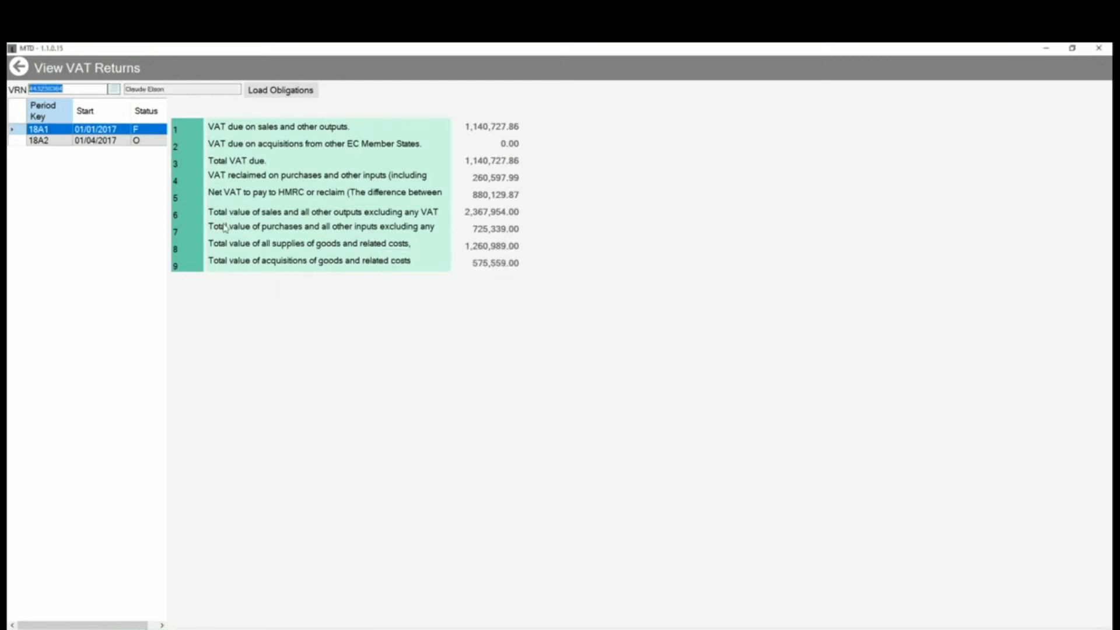
{"action": "left_click", "coordinate": [275, 92]}
Examine the VAT return figures for periods 18A1 and 18A2, and leave the VAT returns view.
{"action": "left_click", "coordinate": [34, 142]}
{"action": "left_click", "coordinate": [41, 129]}
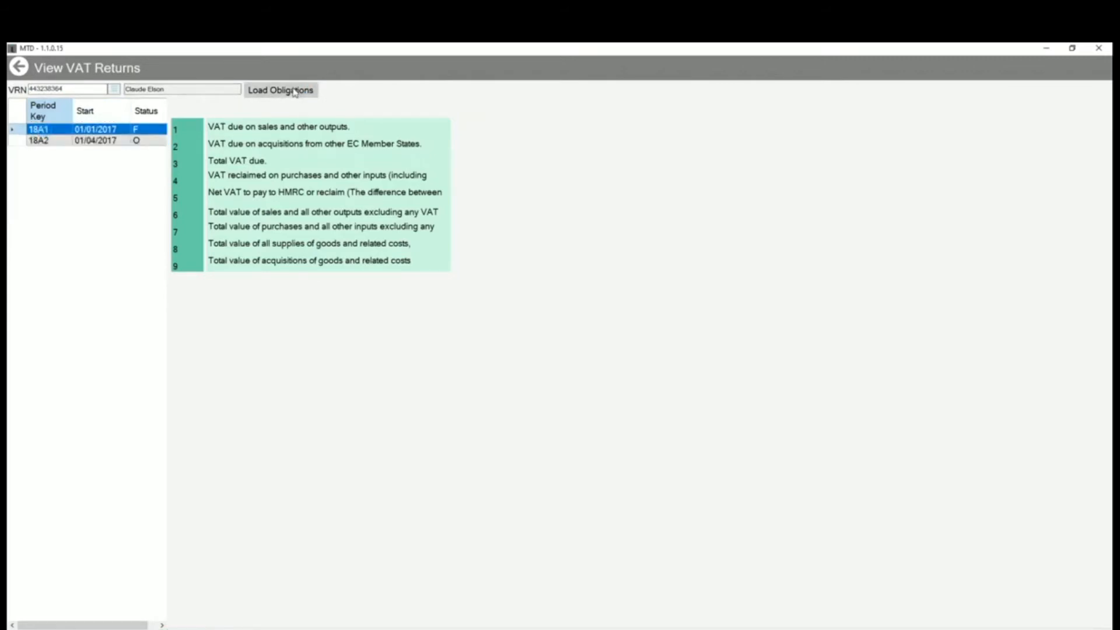
{"action": "left_click", "coordinate": [39, 140]}
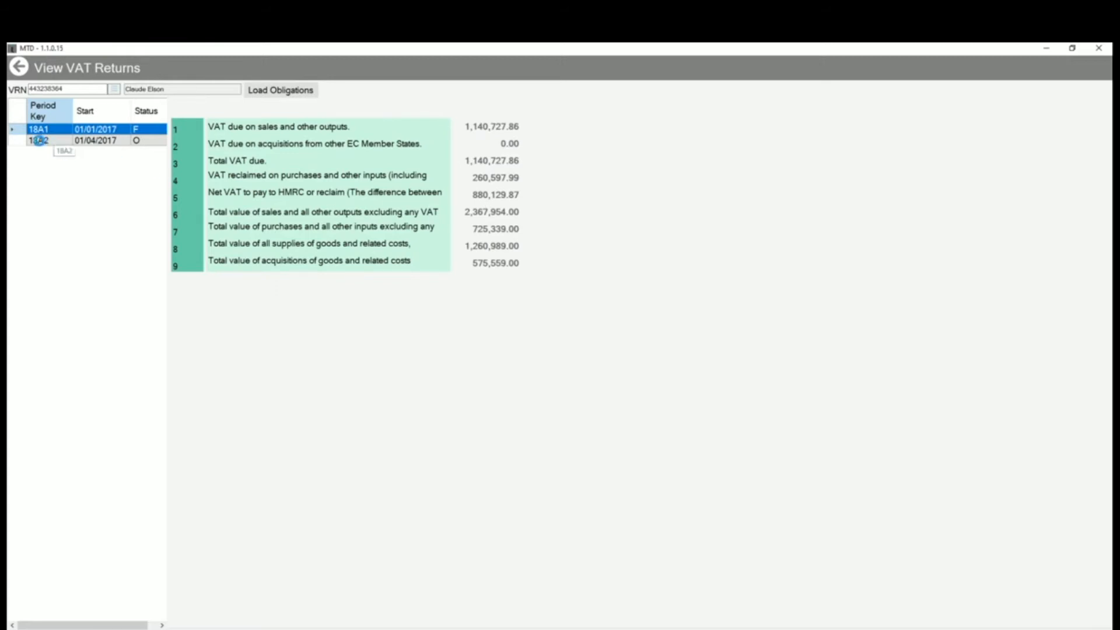
{"action": "left_click", "coordinate": [38, 141]}
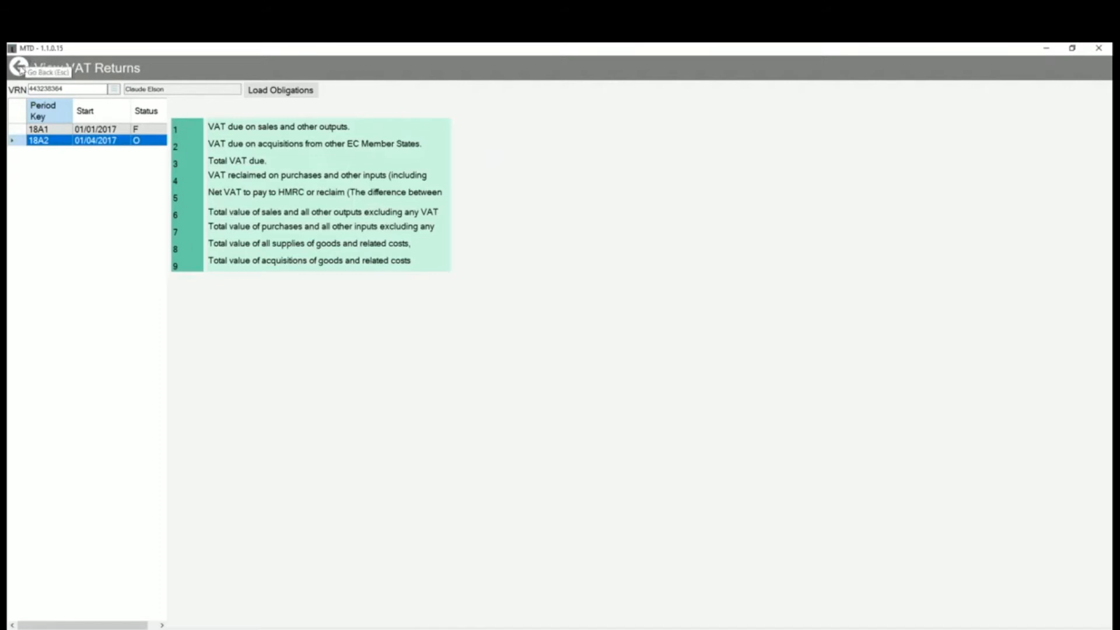
{"action": "left_click", "coordinate": [19, 67]}
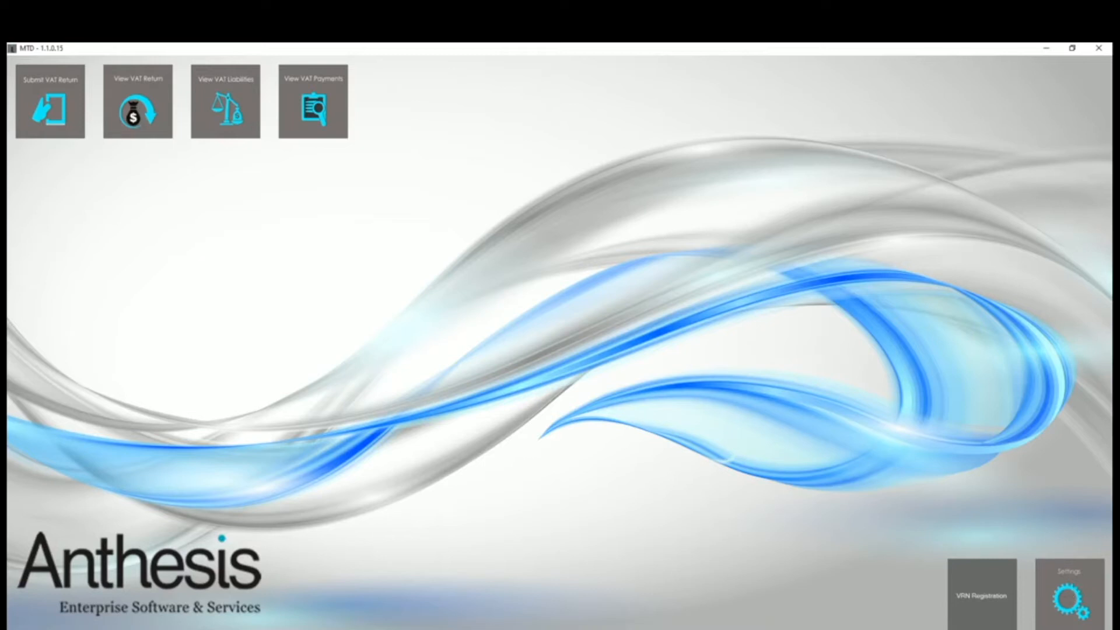
In the settings, set the worksheet name to Summary and map Boxes 1 to 9 to cells C2 through C10, and save.
{"action": "left_click", "coordinate": [1070, 602]}
{"action": "left_click", "coordinate": [683, 600]}
{"action": "left_click", "coordinate": [1059, 604]}
{"action": "left_click", "coordinate": [95, 209]}
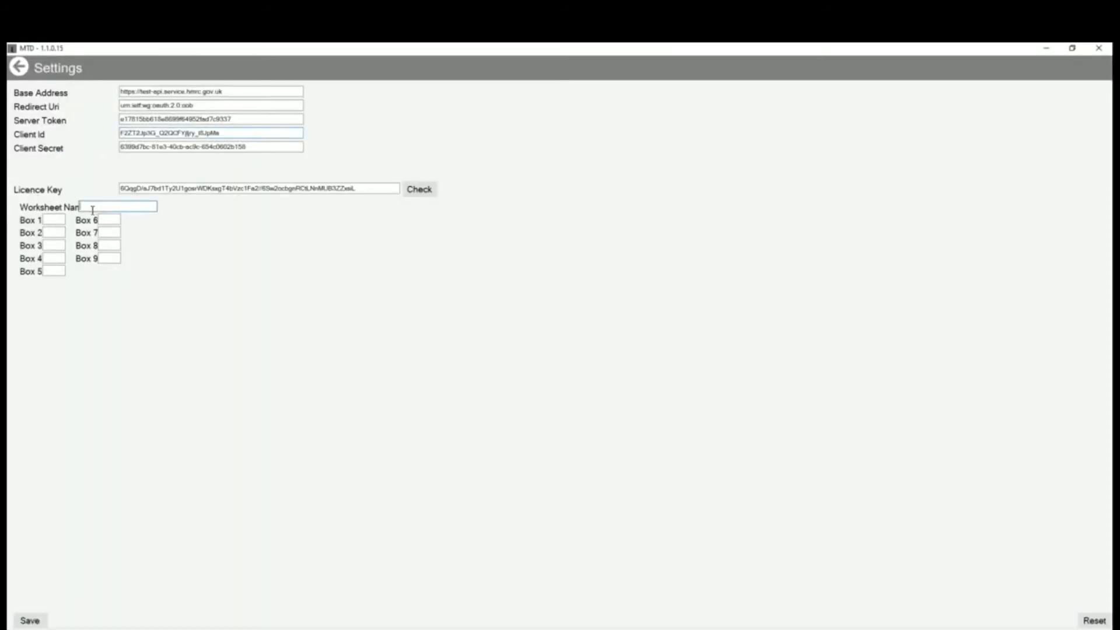
{"action": "type", "text": "Summary"}
{"action": "left_click", "coordinate": [48, 218]}
{"action": "type", "text": "C10"}
{"action": "left_click", "coordinate": [28, 621]}
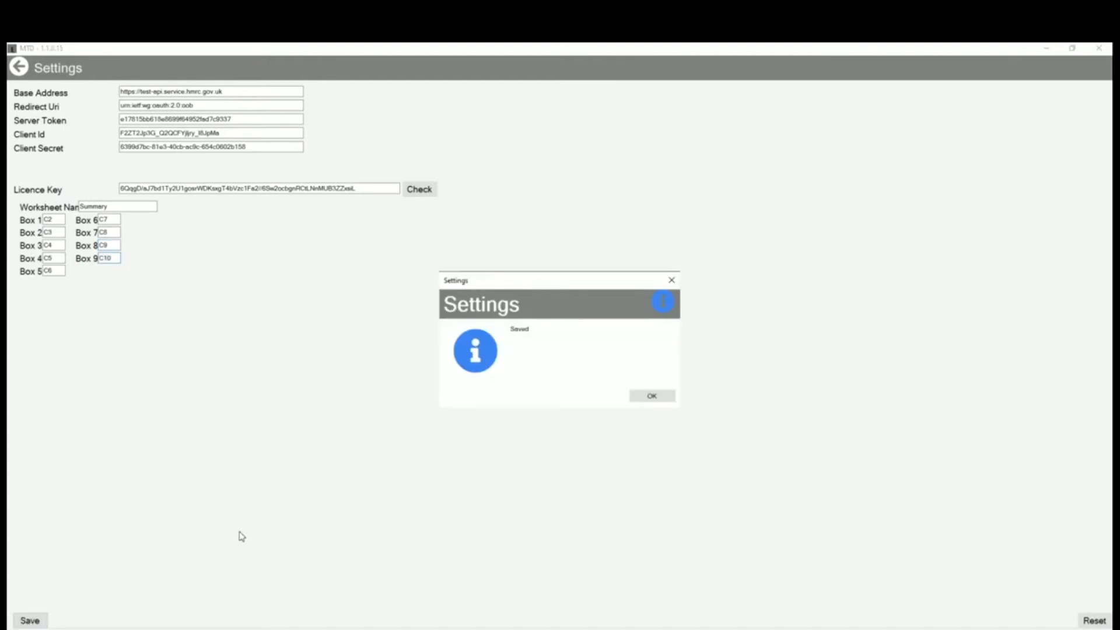
{"action": "left_click", "coordinate": [662, 400]}
{"action": "left_click", "coordinate": [20, 71]}
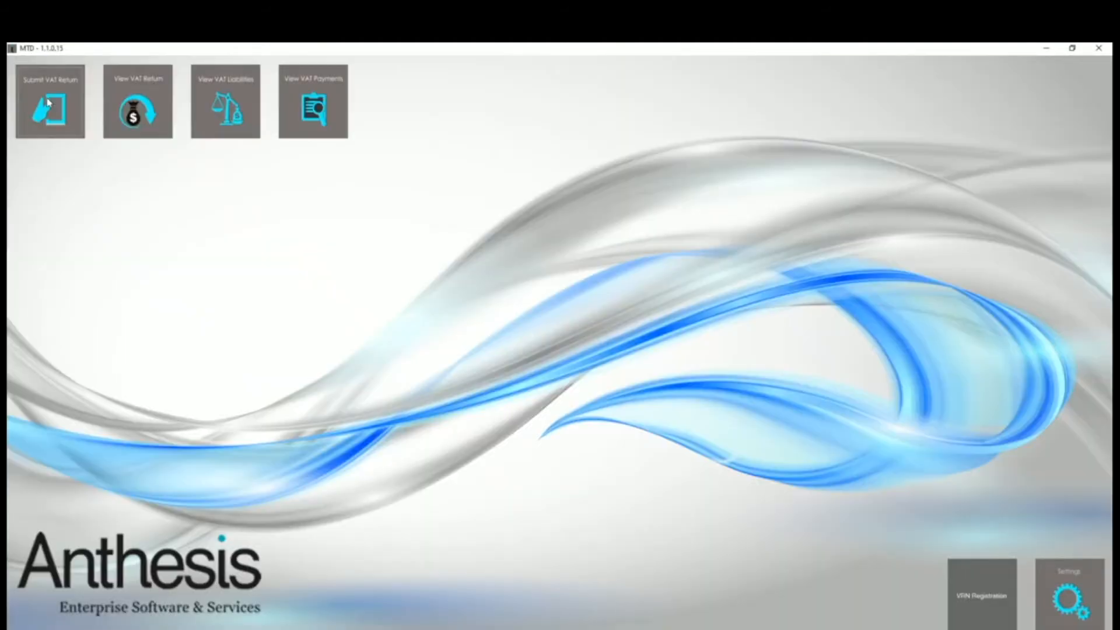
Start a VAT return submission for the obligation starting 01/04/2017.
{"action": "left_click", "coordinate": [49, 103]}
{"action": "left_click", "coordinate": [94, 133]}
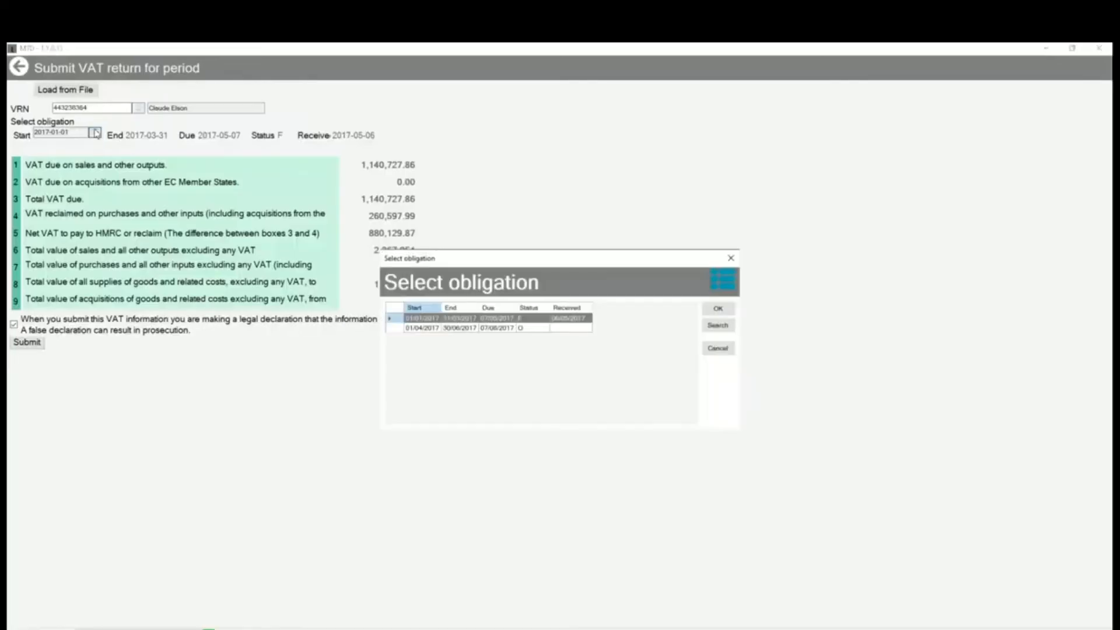
{"action": "left_click", "coordinate": [411, 328]}
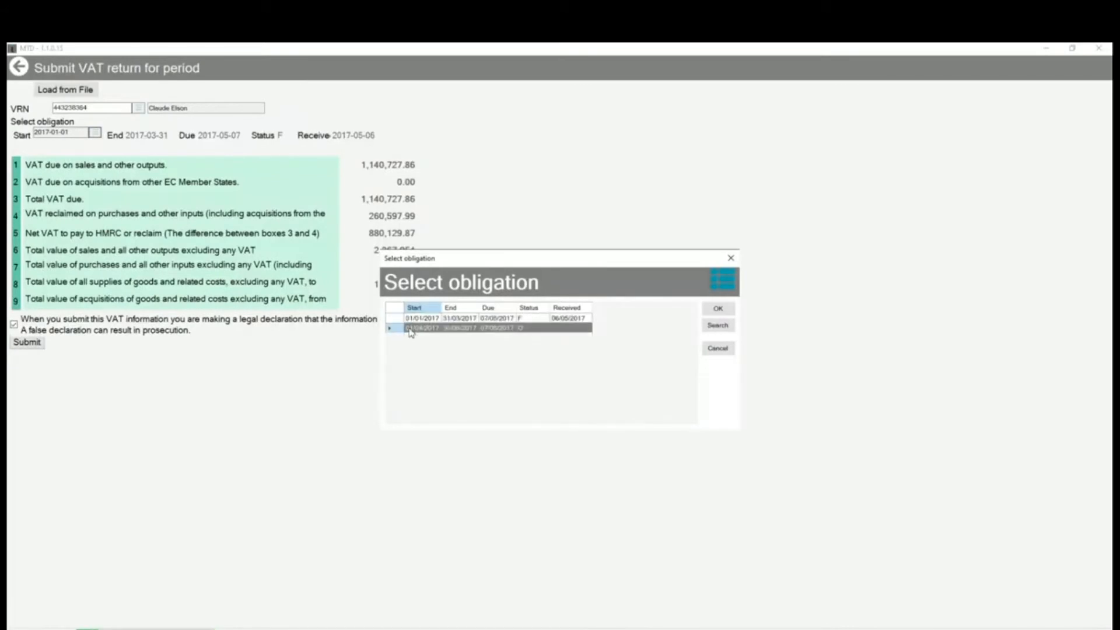
{"action": "double_click", "coordinate": [411, 328]}
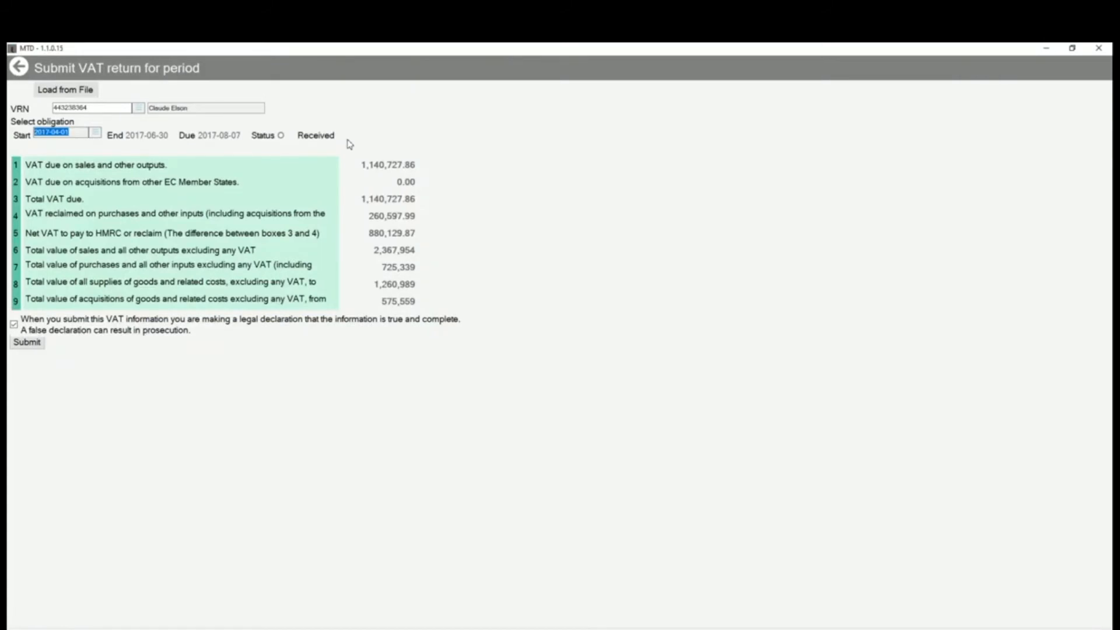
Load the VAT figures from test1.xlsx and submit the return with the legal declaration accepted.
{"action": "left_click", "coordinate": [95, 89]}
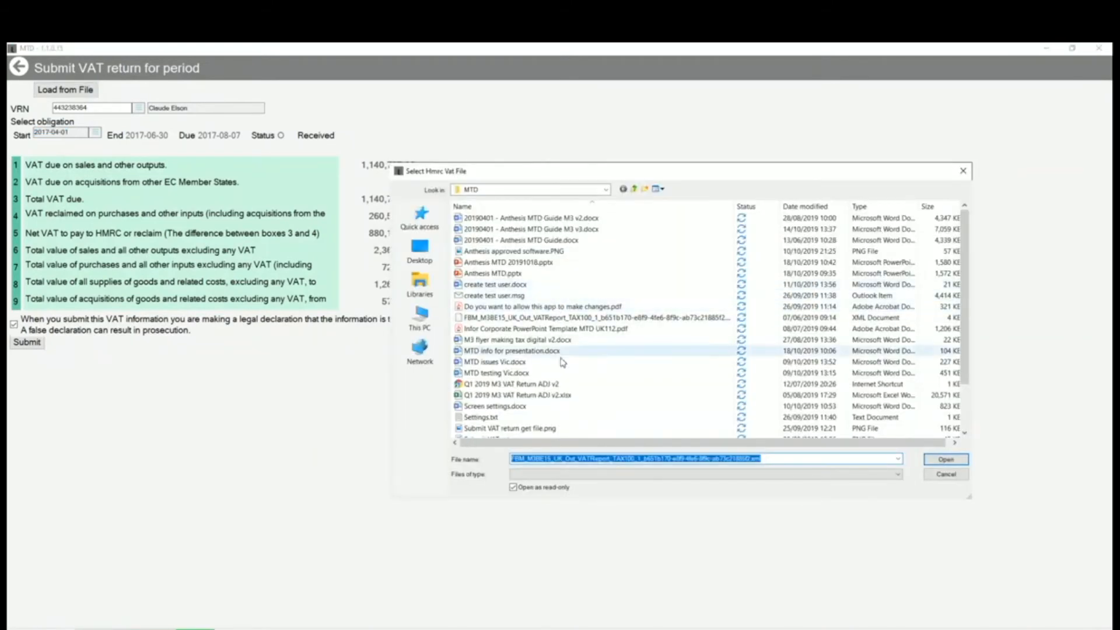
{"action": "scroll", "coordinate": [592, 298], "scroll_direction": "down", "scroll_amount": 2}
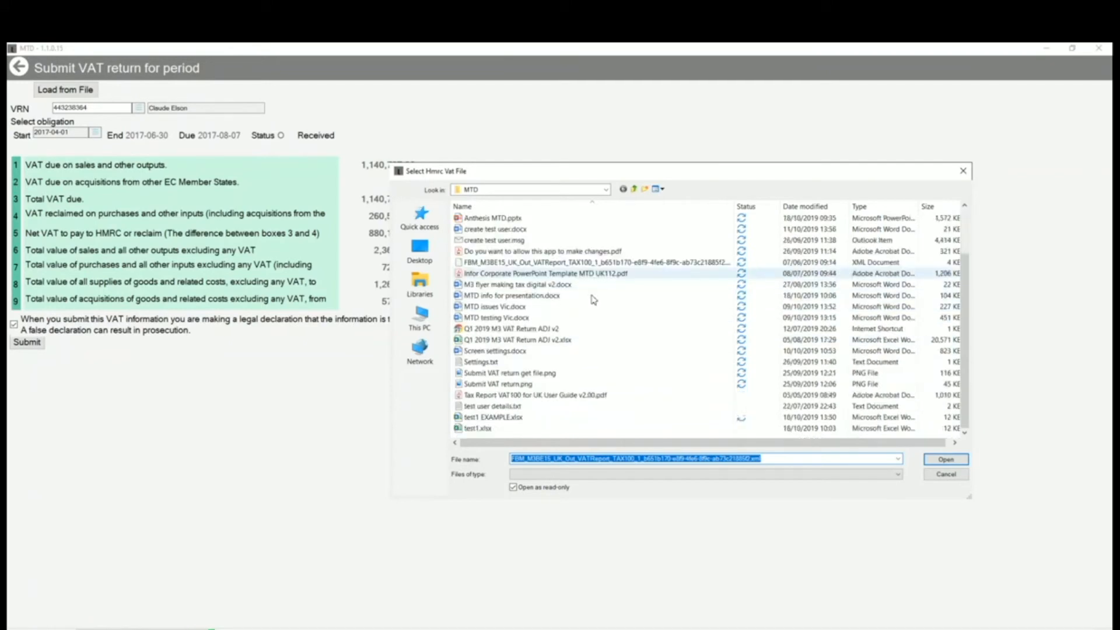
{"action": "left_click", "coordinate": [483, 430]}
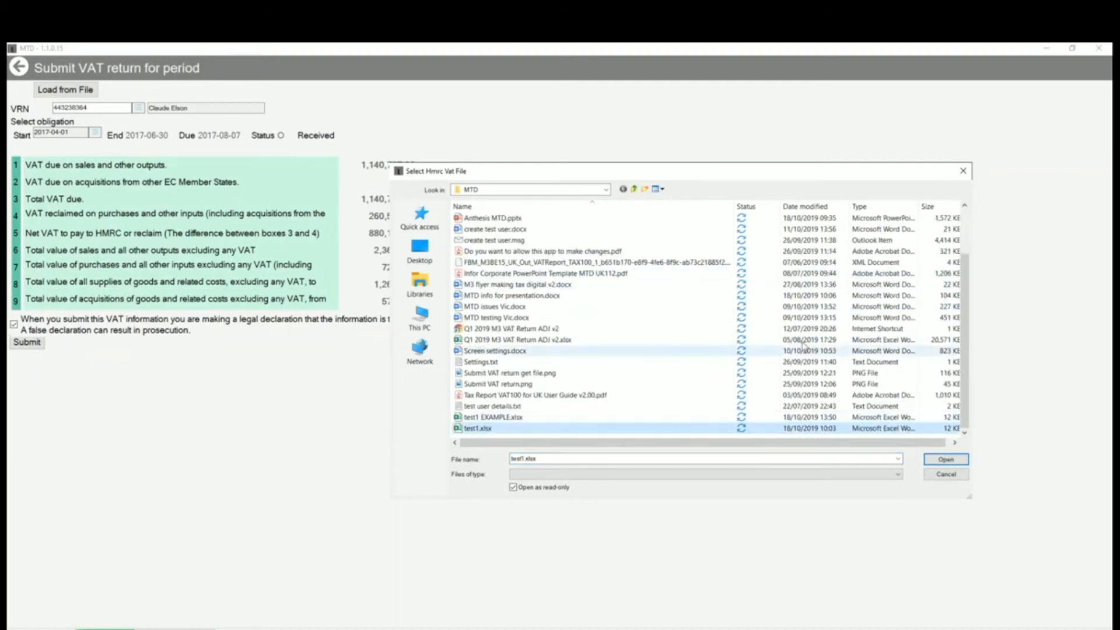
{"action": "left_click", "coordinate": [947, 460]}
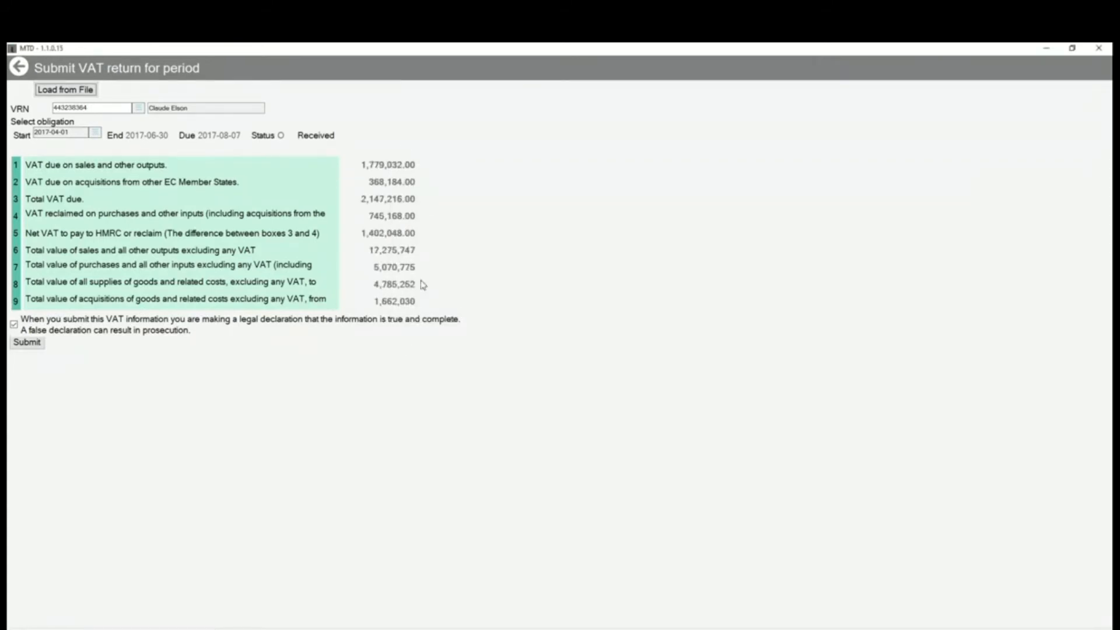
{"action": "left_click", "coordinate": [29, 343]}
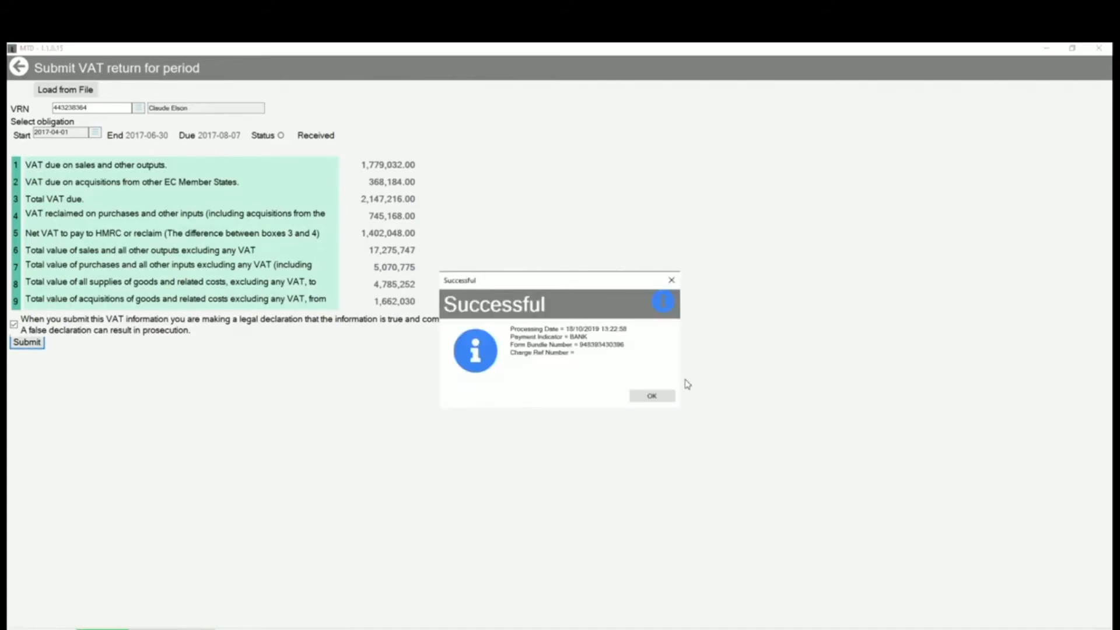
{"action": "left_click", "coordinate": [653, 396]}
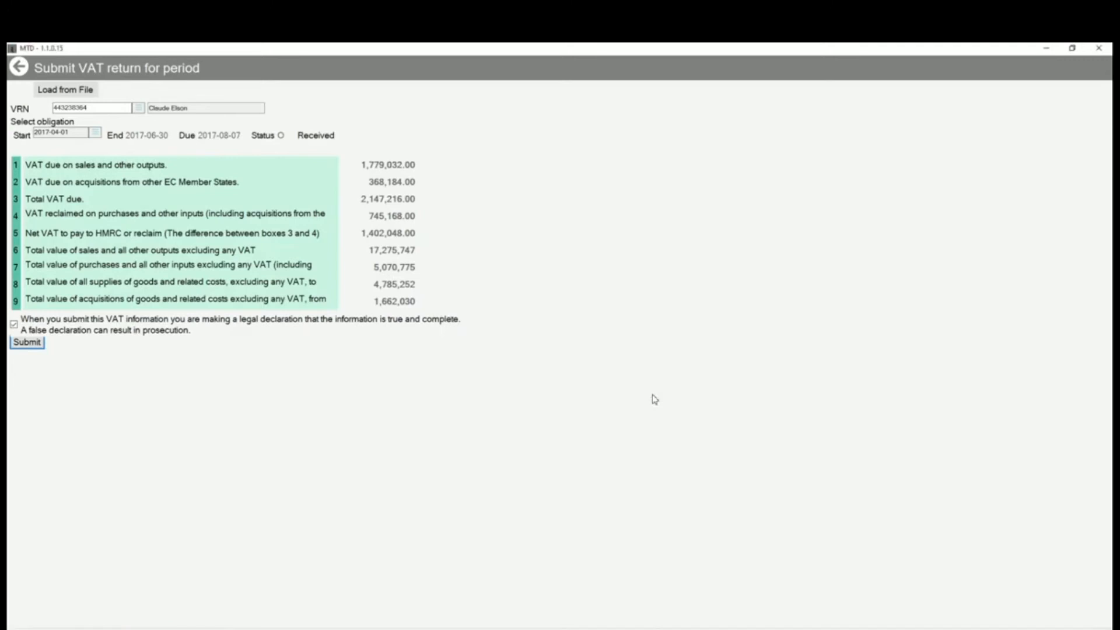
Try to submit a VAT return again for the obligation starting 01/01/2017, and leave the submission form.
{"action": "left_click", "coordinate": [95, 133]}
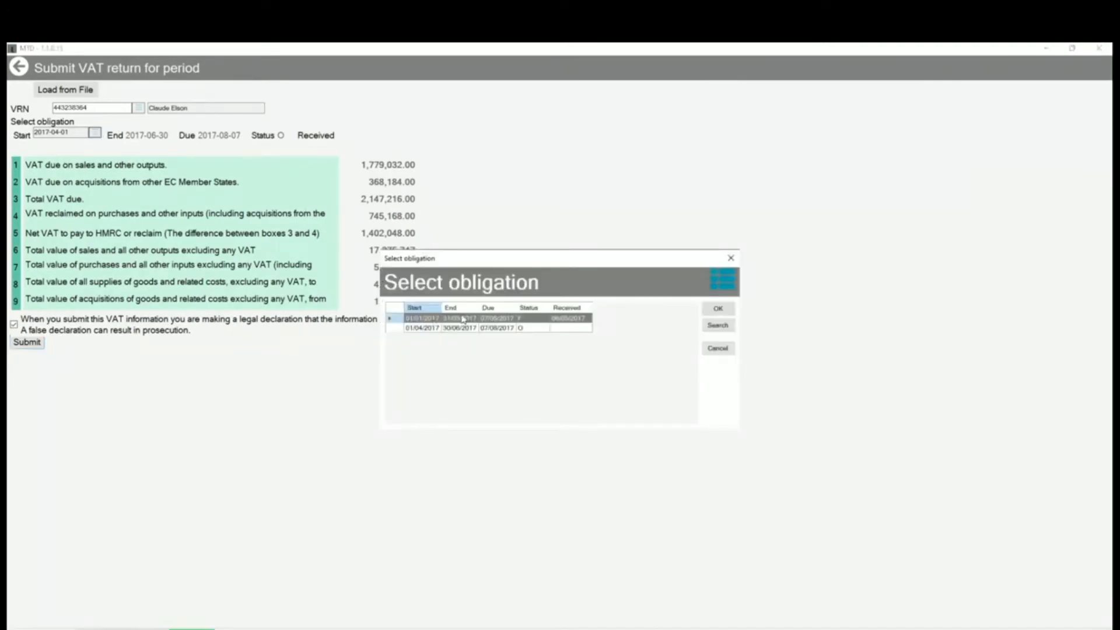
{"action": "left_click", "coordinate": [718, 309]}
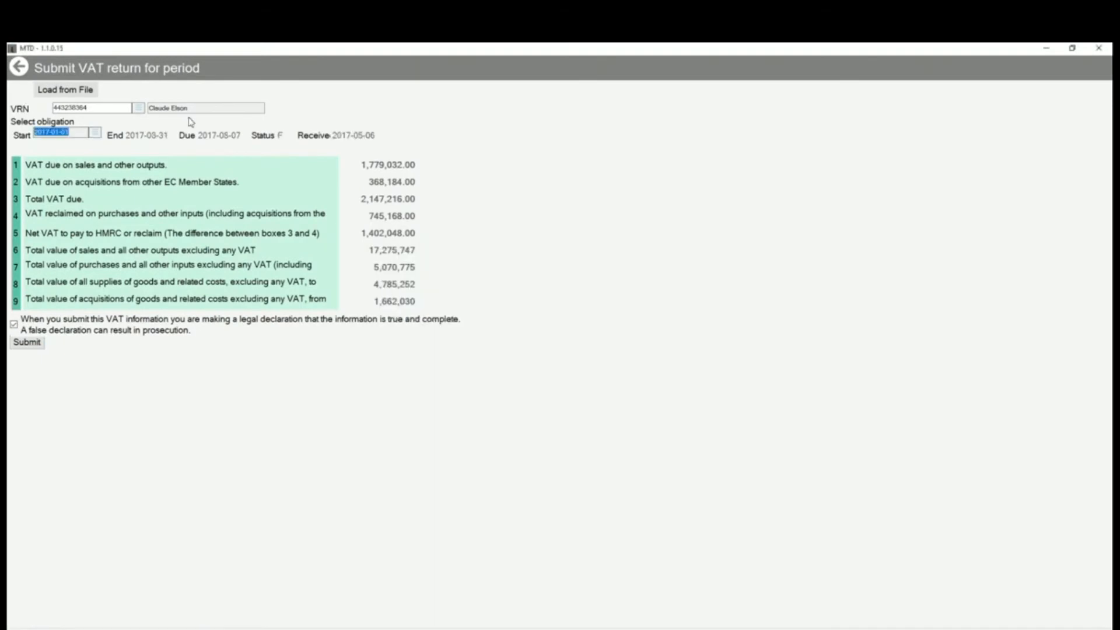
{"action": "left_click", "coordinate": [28, 344]}
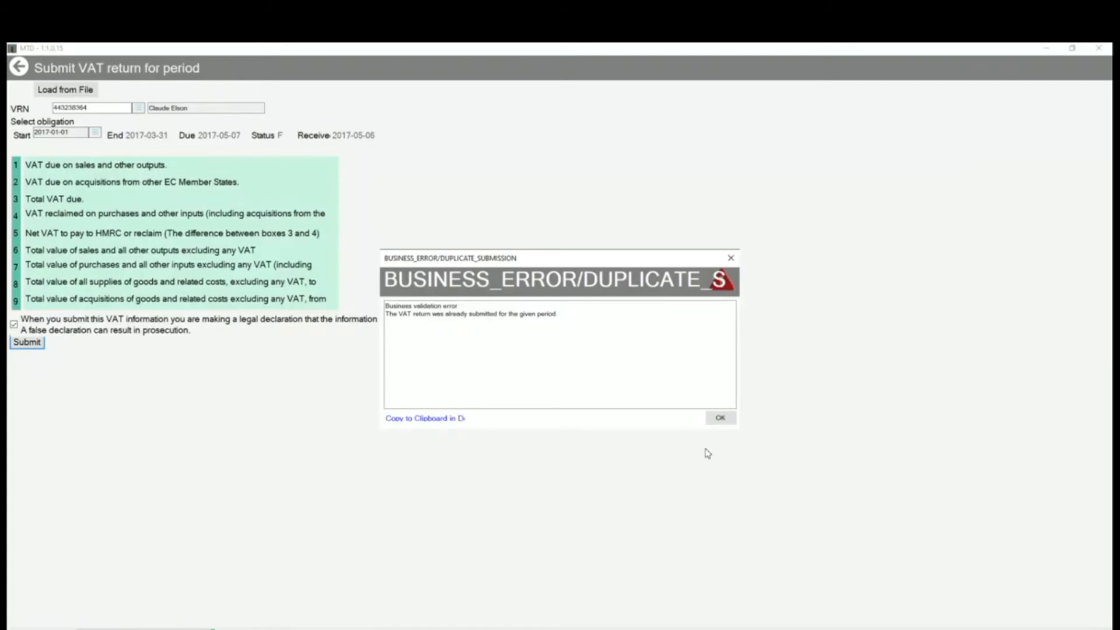
{"action": "left_click", "coordinate": [721, 418]}
{"action": "left_click", "coordinate": [21, 69]}
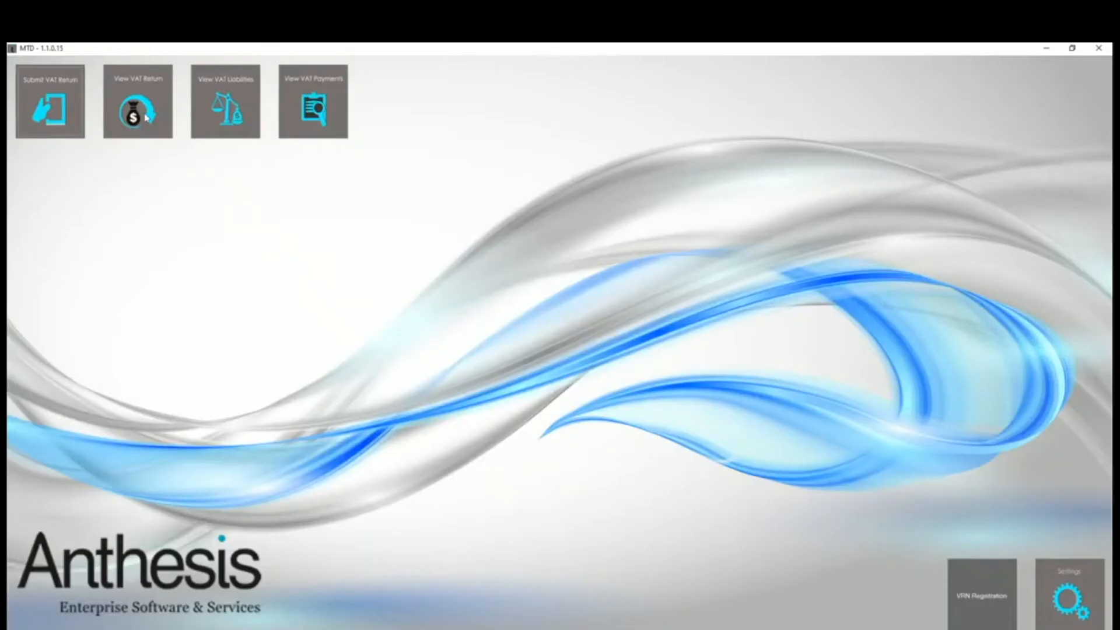
View the VAT liabilities and the VAT payments from 01 January 2017 to 31 December 2017, and leave the payments view.
{"action": "left_click", "coordinate": [222, 108]}
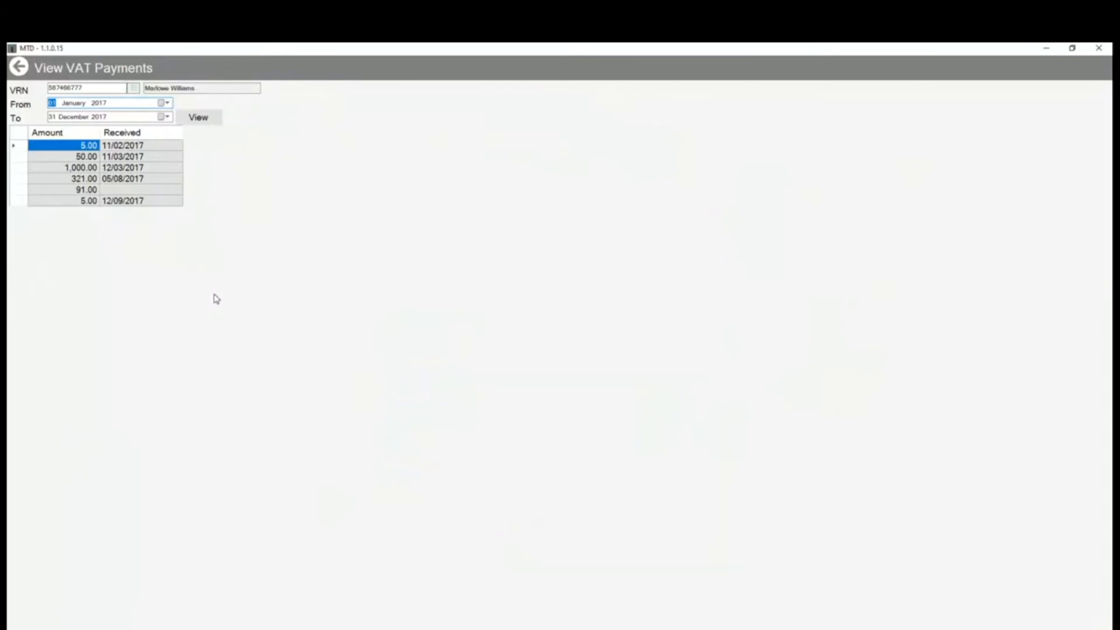
{"action": "left_click", "coordinate": [19, 70]}
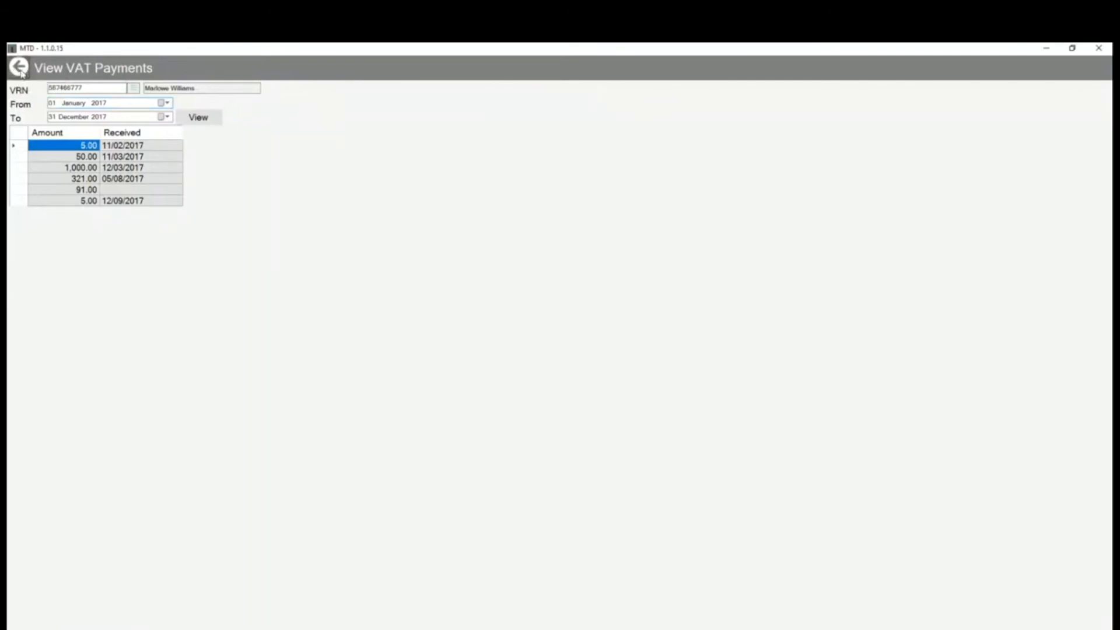